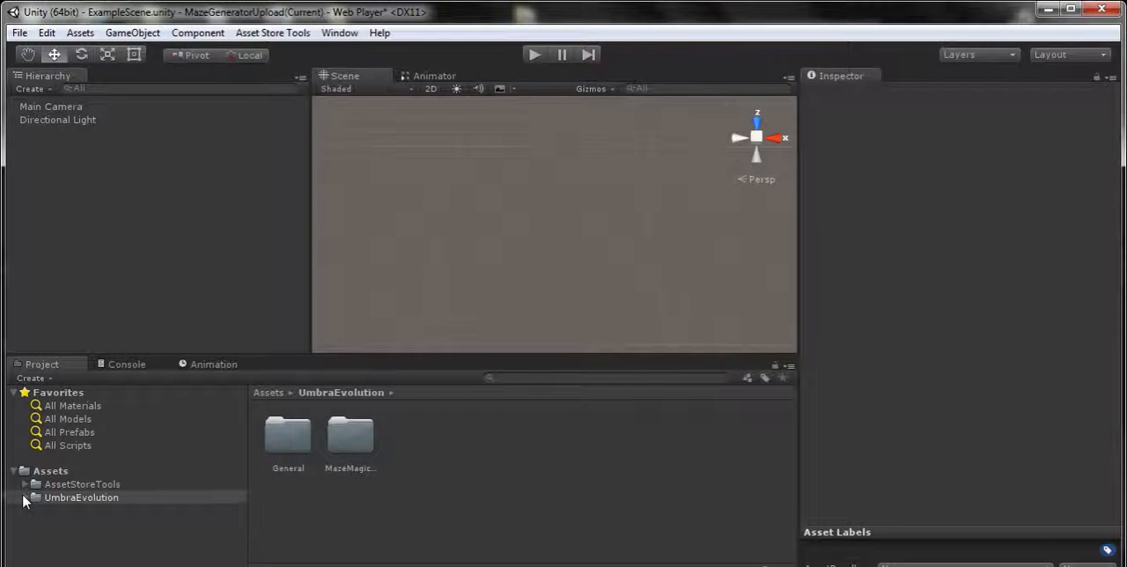
Examine the SerializeUnityThings script in UmbraEvolution's General > OtherCode folder
left_click(22, 493)
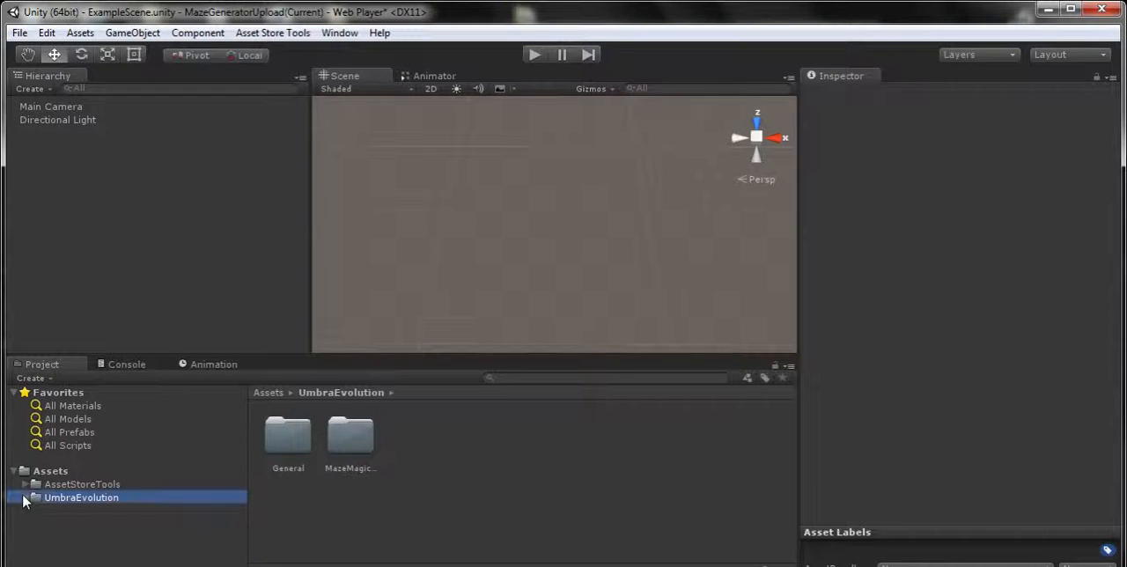
left_click(23, 495)
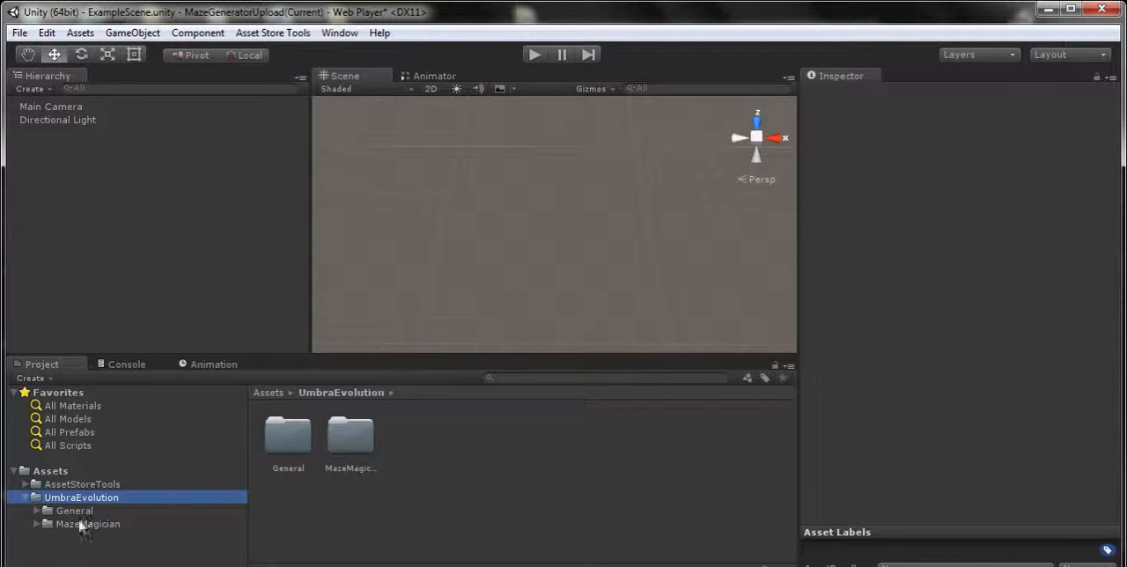
left_click(84, 511)
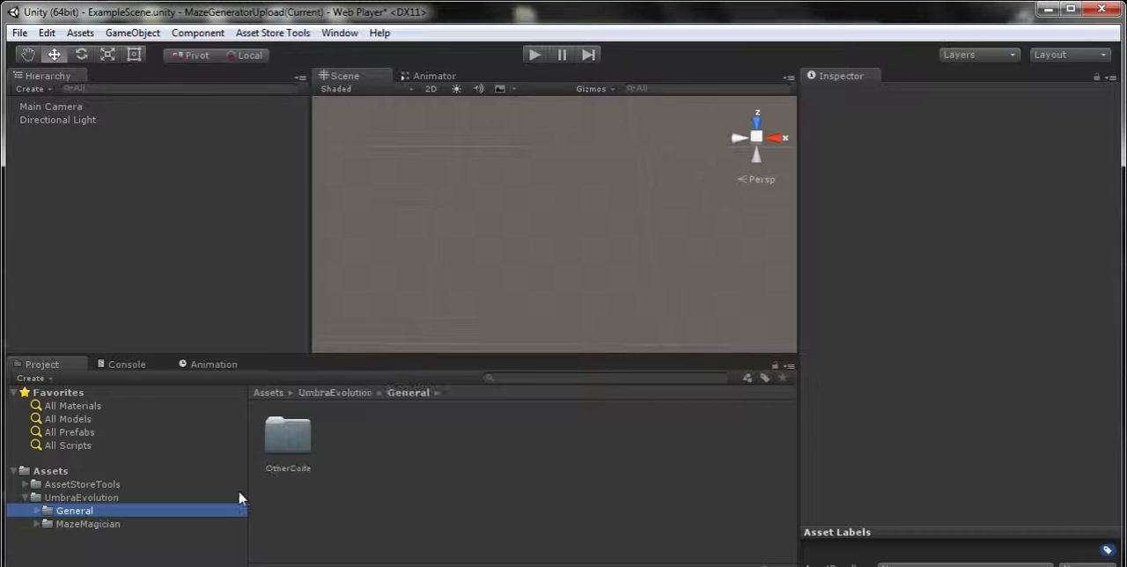
double_click(288, 440)
left_click(297, 460)
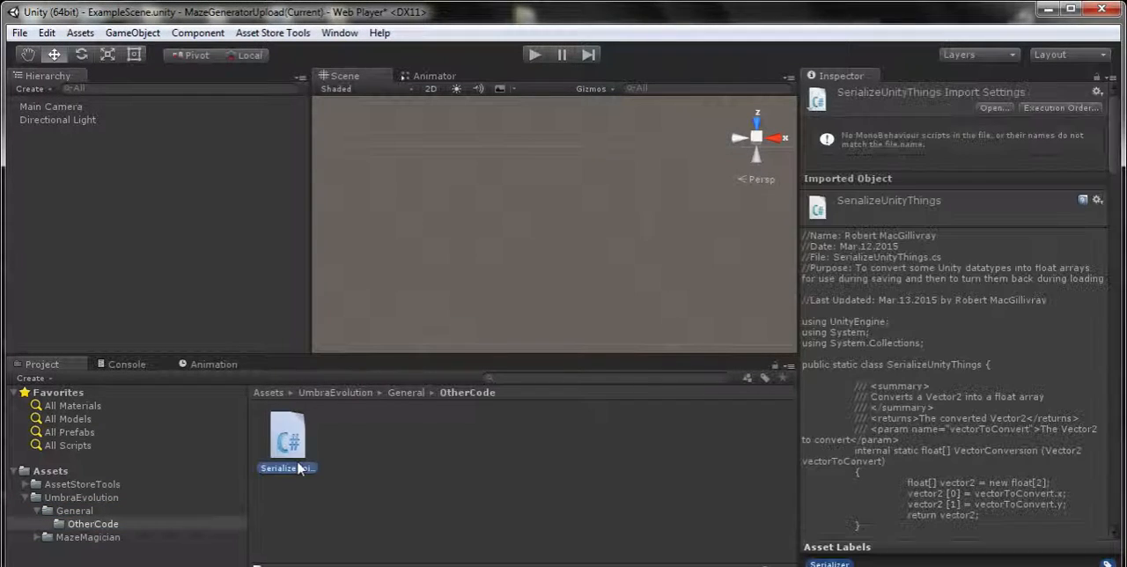
scroll(933, 472, "down", 5)
scroll(934, 473, "up", 10)
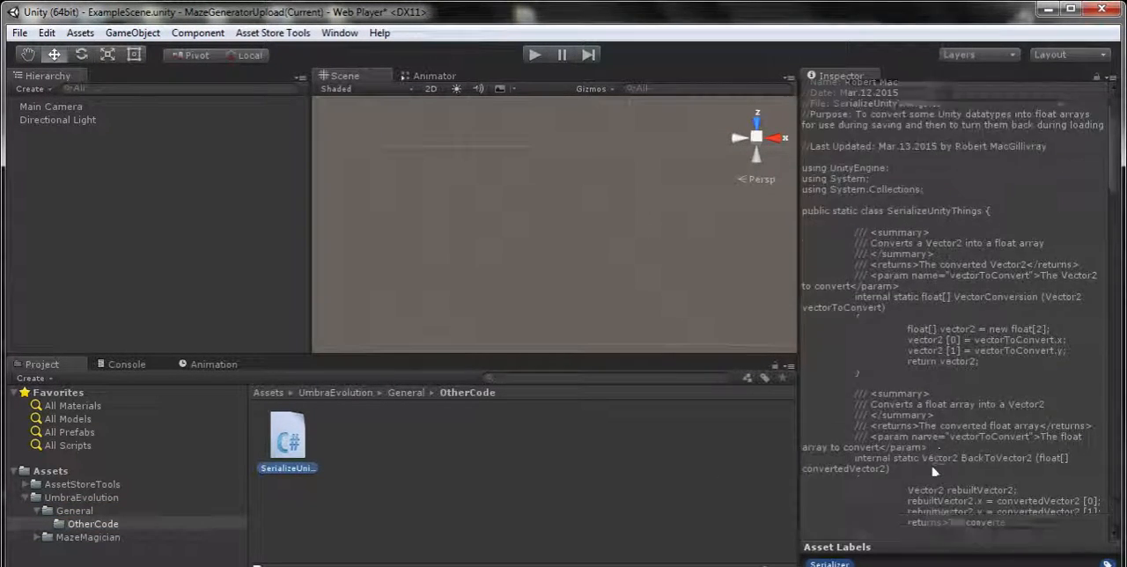
left_click(361, 502)
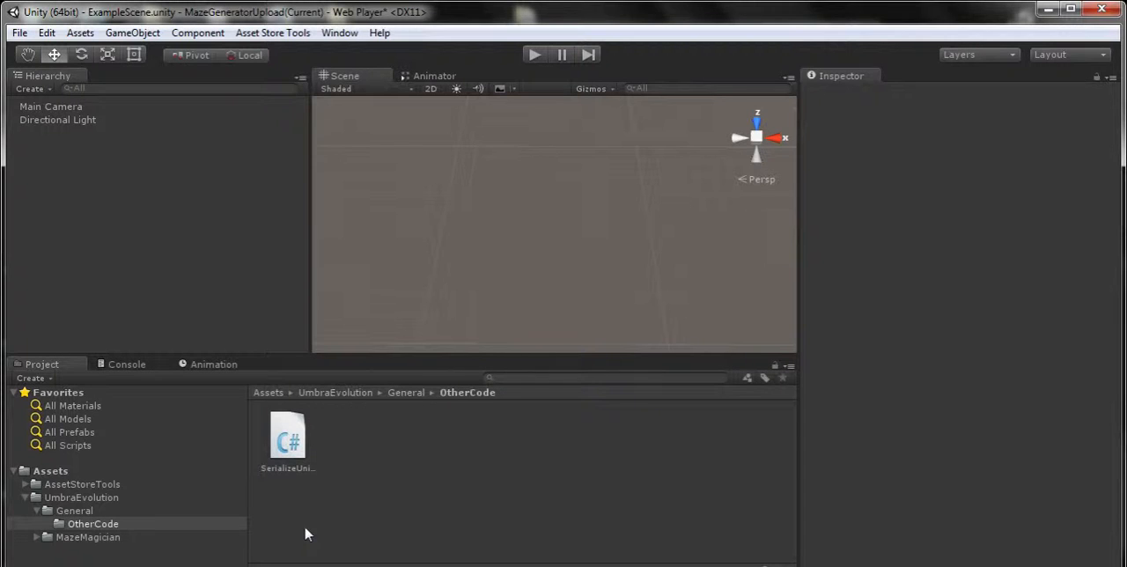
Look through the MazeMagician folder's Editor, Example, Prefabs and SavedMazeMaps subfolders
left_click(107, 538)
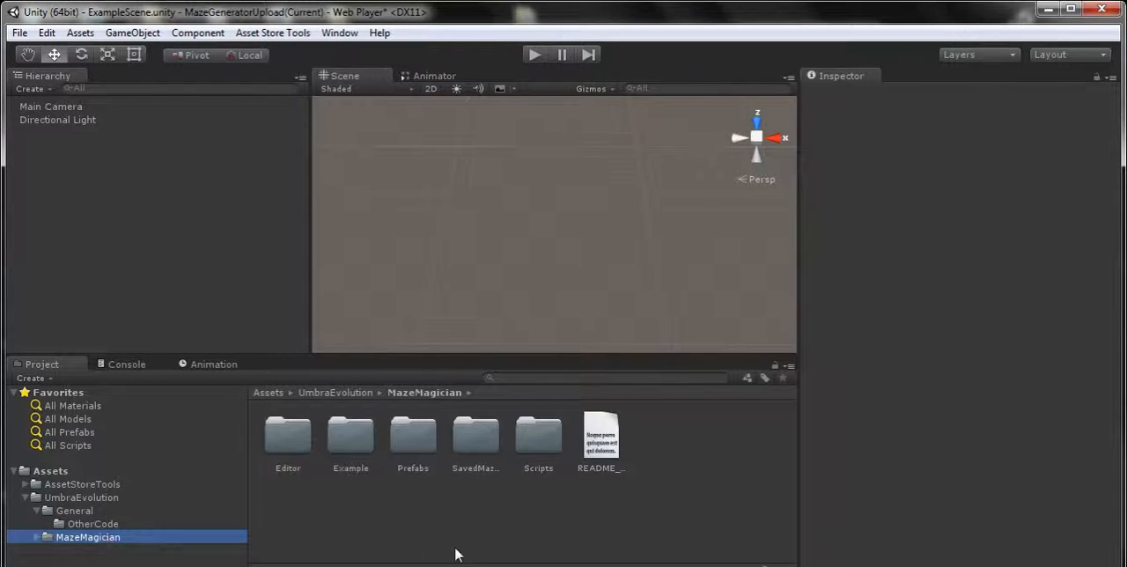
left_click(37, 538)
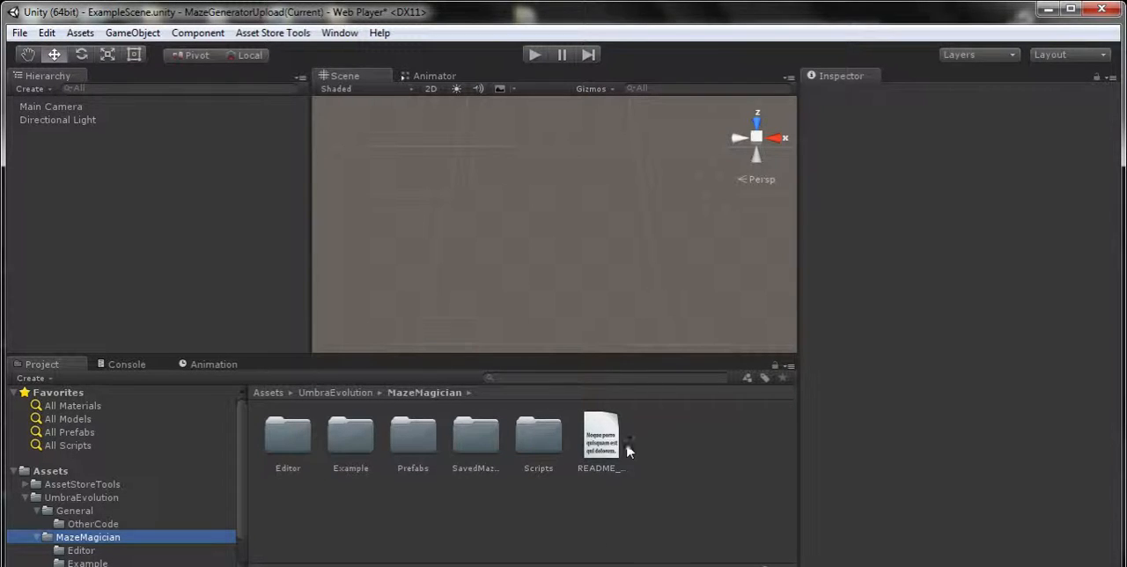
left_click(294, 445)
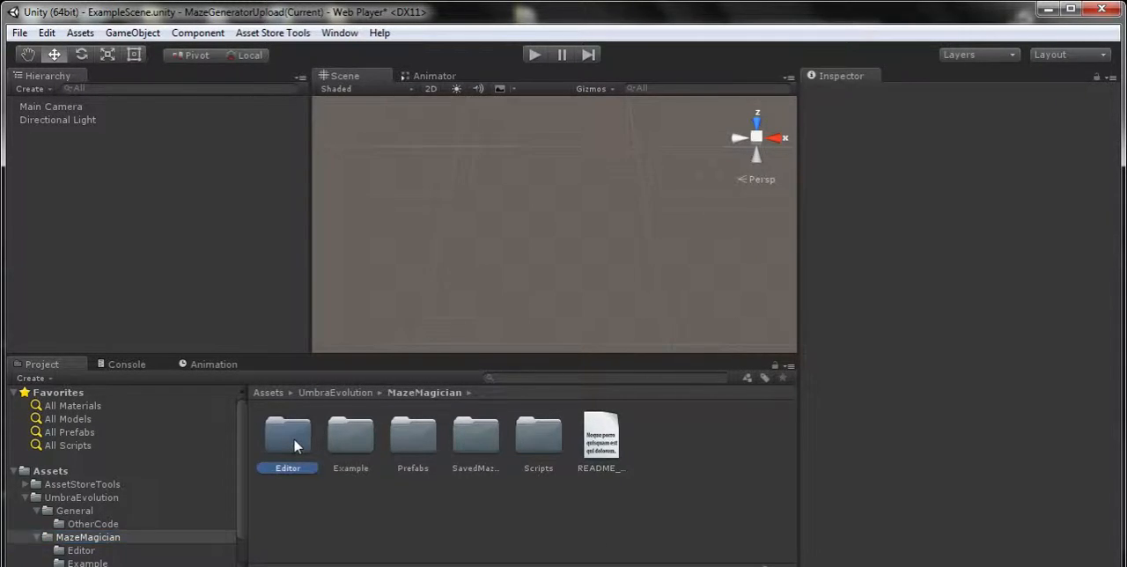
left_click(353, 440)
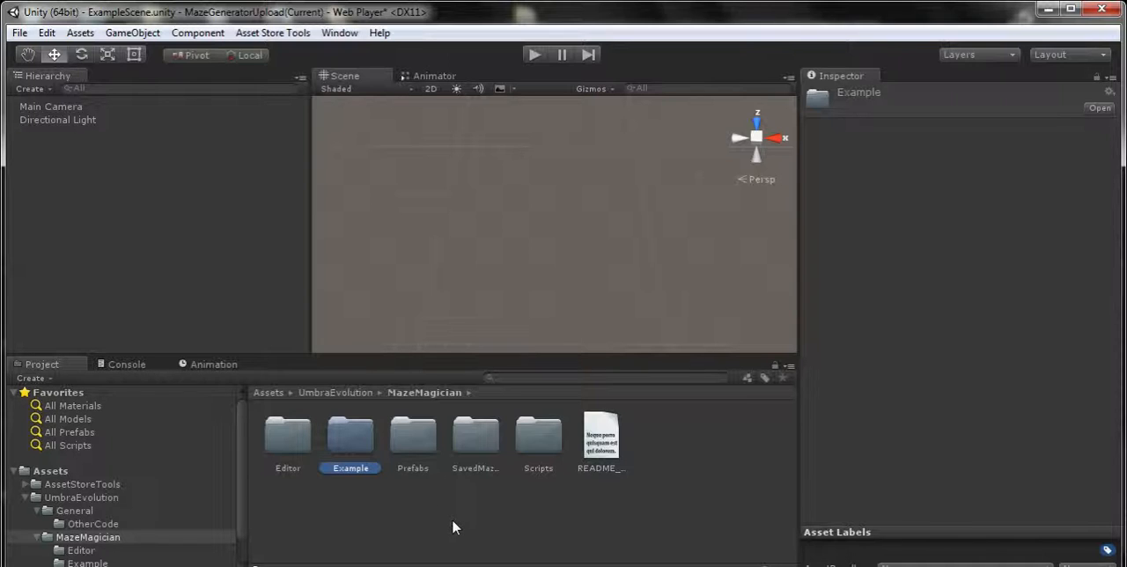
double_click(418, 440)
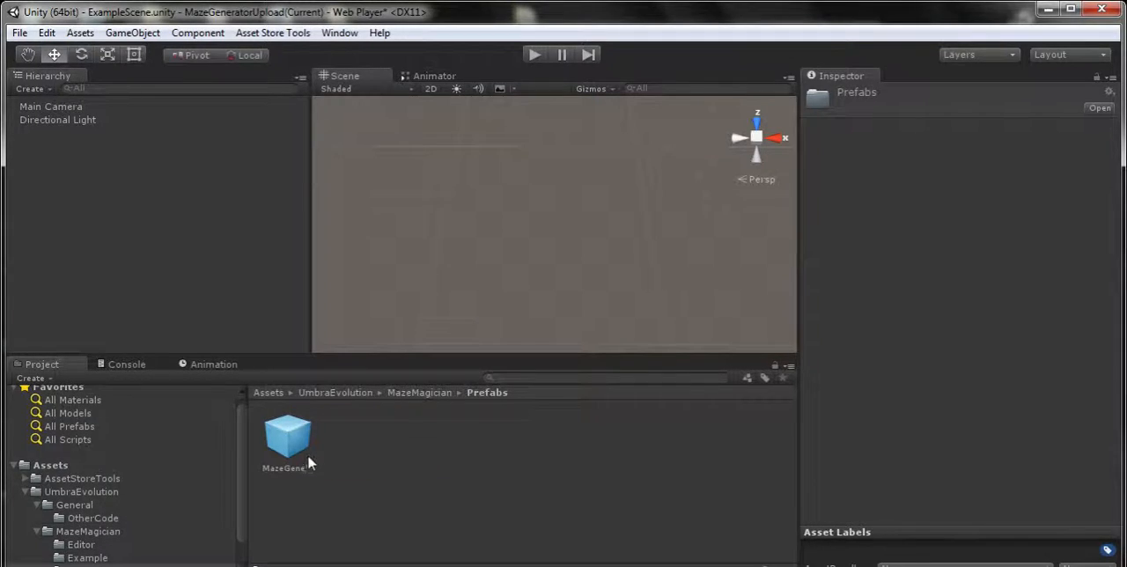
left_click(97, 531)
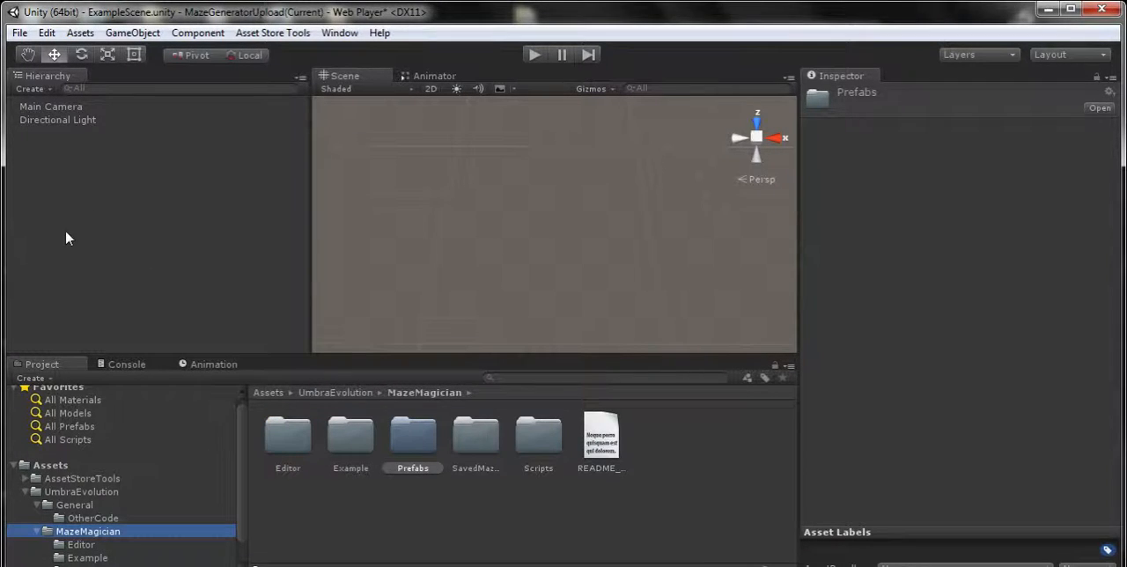
left_click(487, 454)
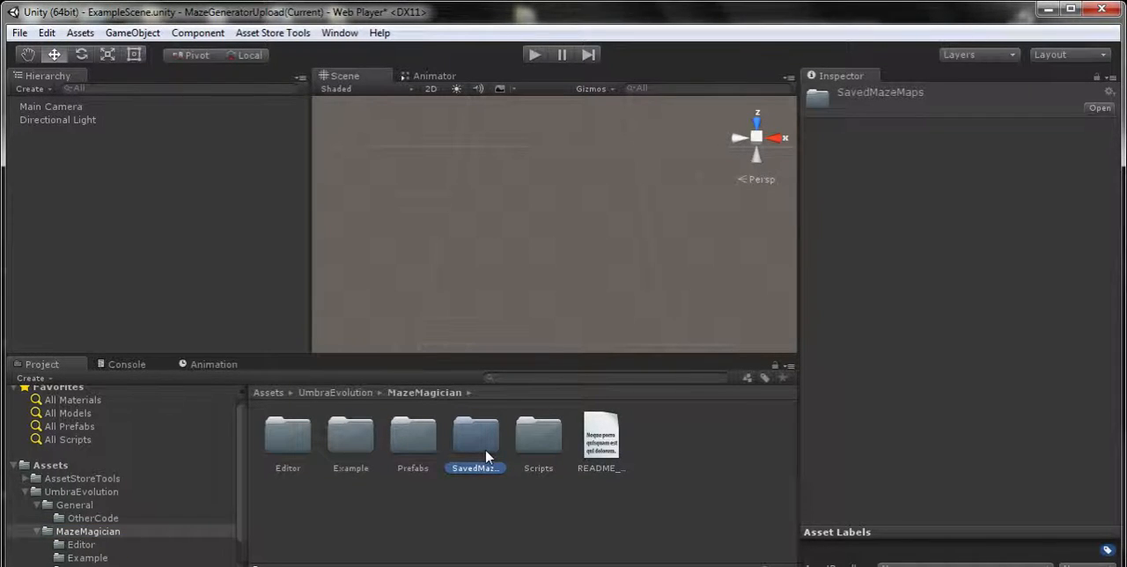
Examine the MazeGenerator and MazeInformation scripts and the SerializableClasses folder inside MazeMagician's Scripts folder
double_click(545, 441)
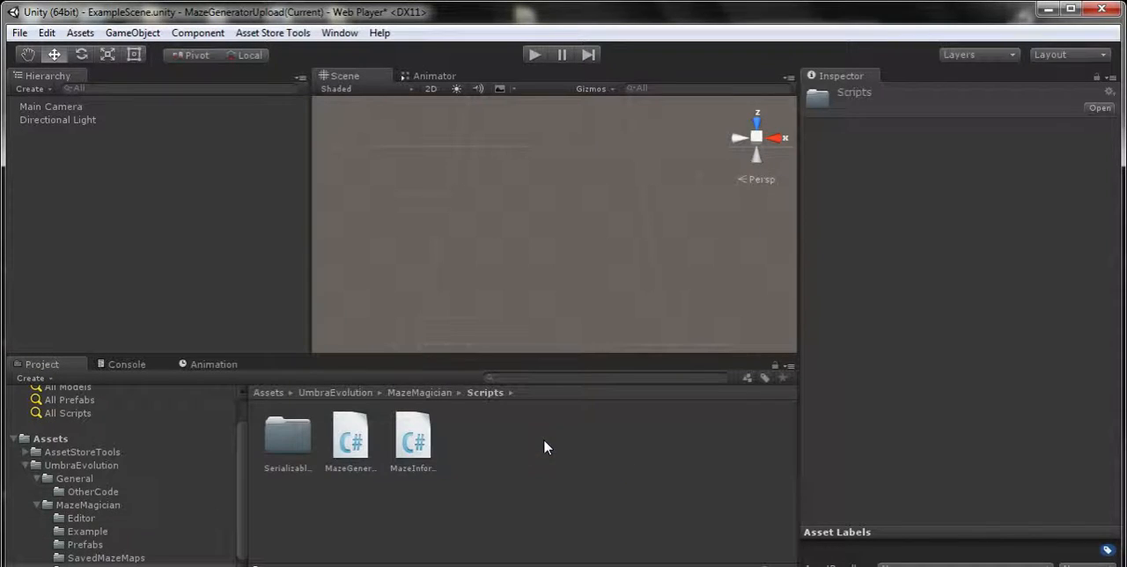
left_click(350, 436)
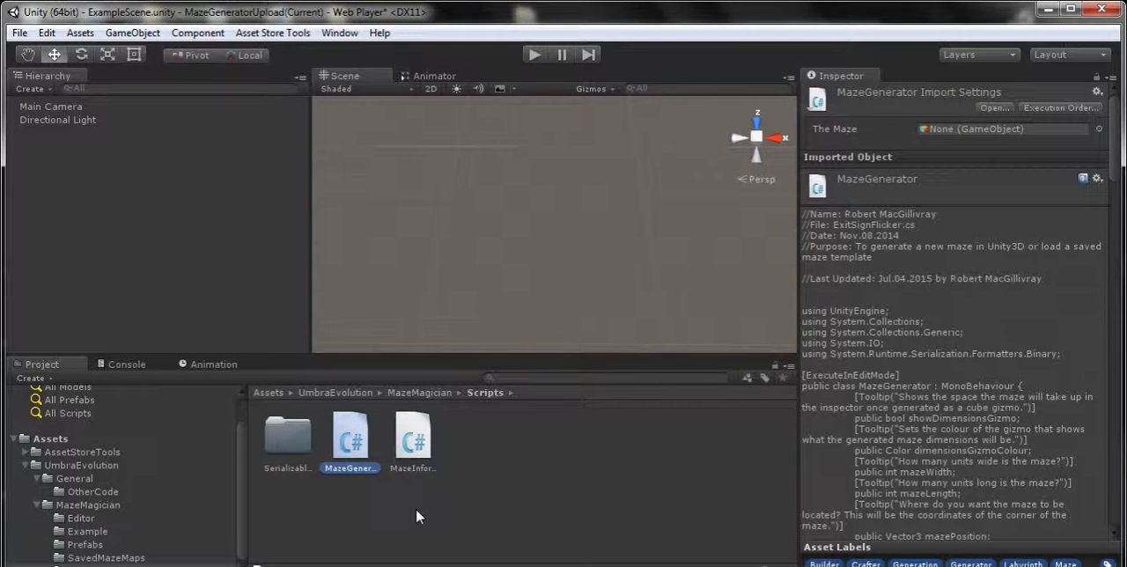
left_click(413, 440)
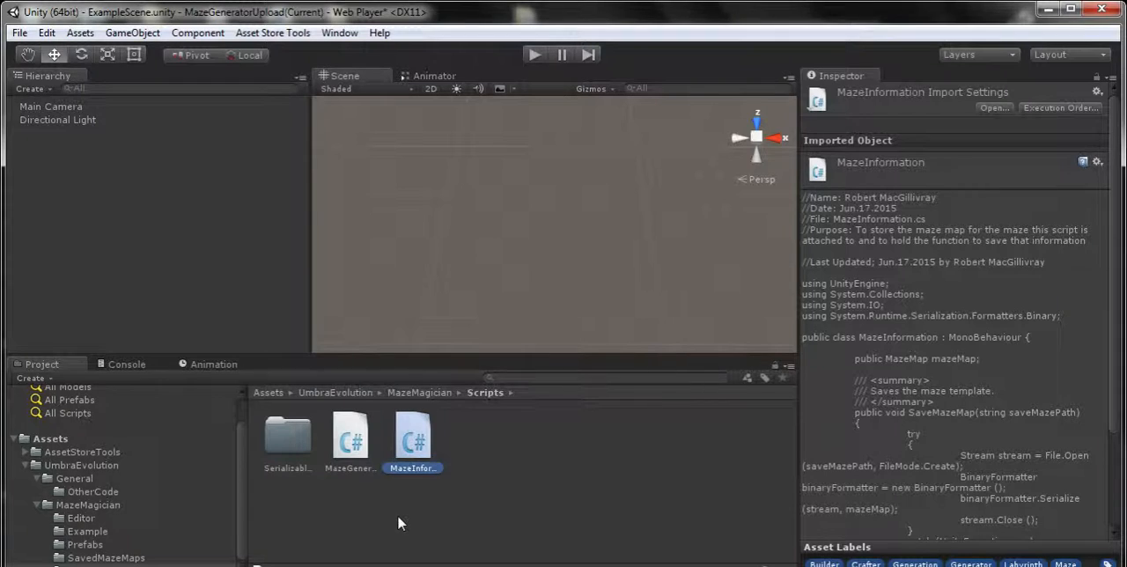
double_click(278, 439)
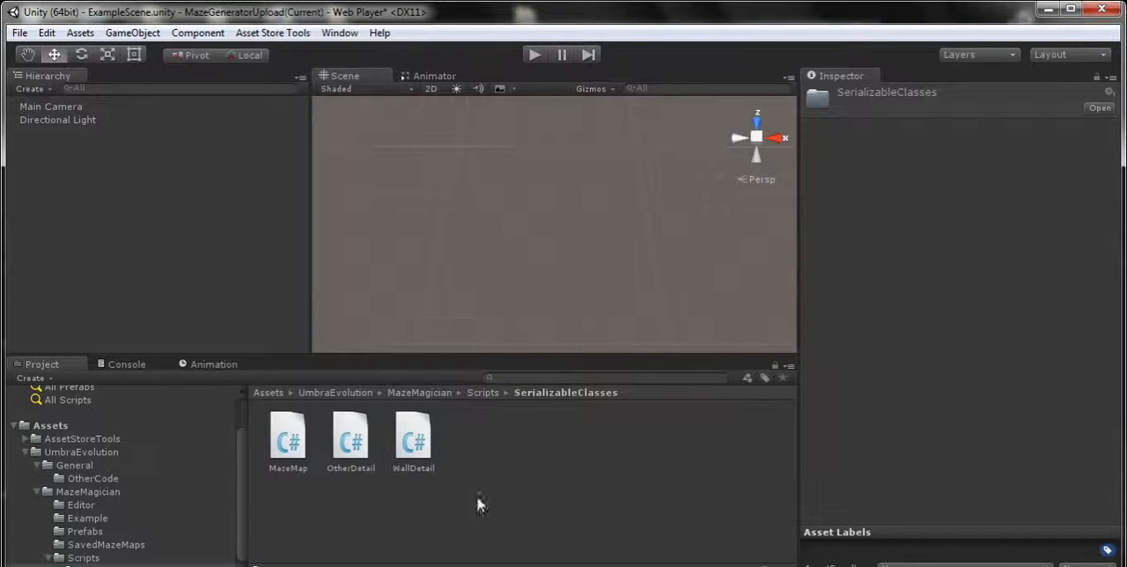
Add the MazeGenerator prefab to the scene and set its tile width and length to 5, wall height to 25 and floor piece thickness to 5
left_click(102, 532)
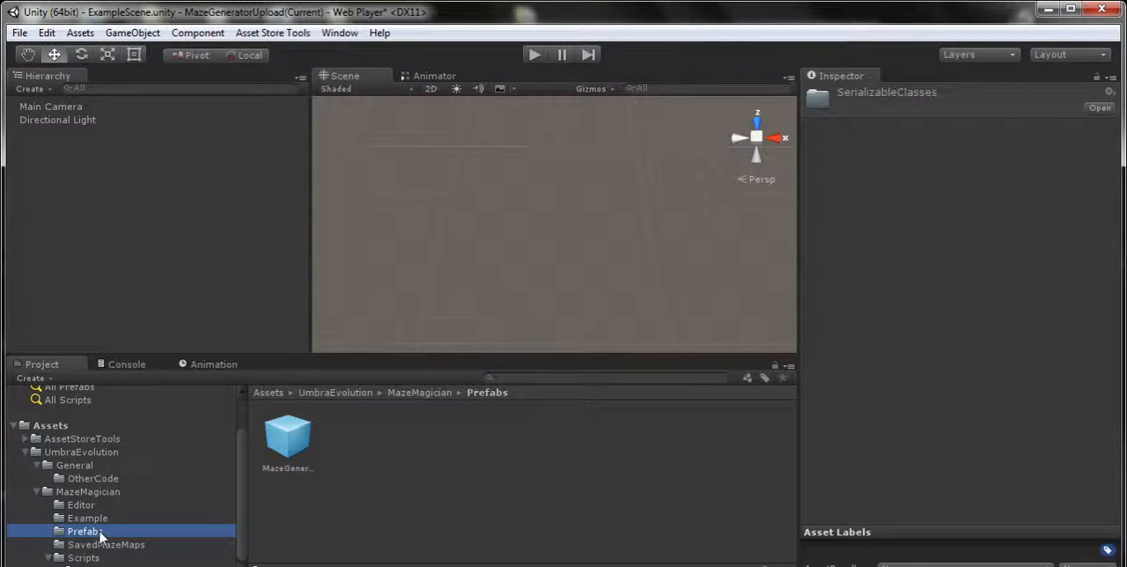
left_click_drag(290, 437, 168, 182)
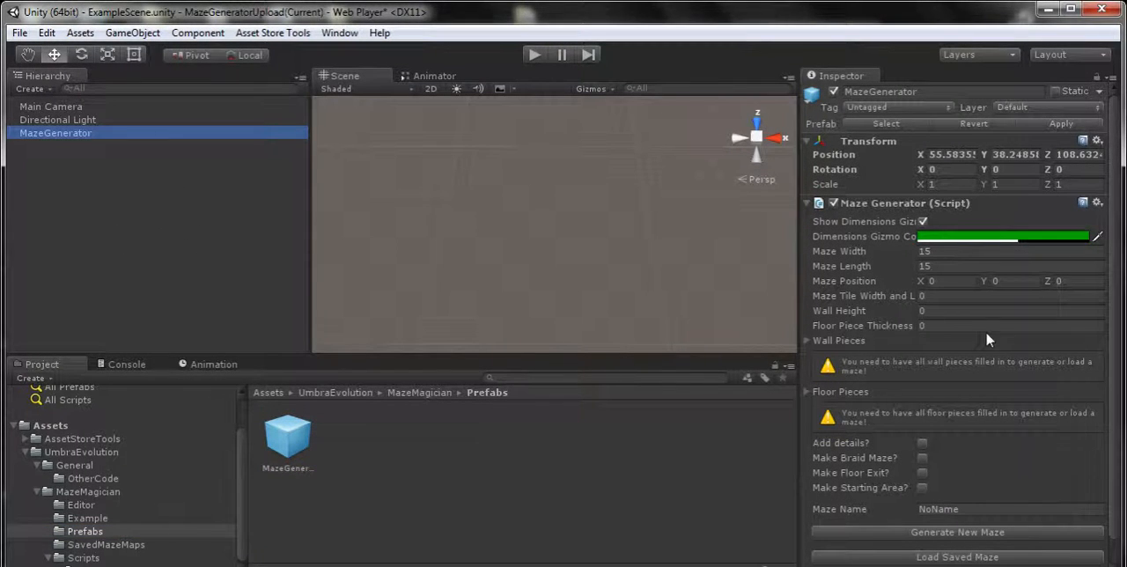
left_click(940, 297)
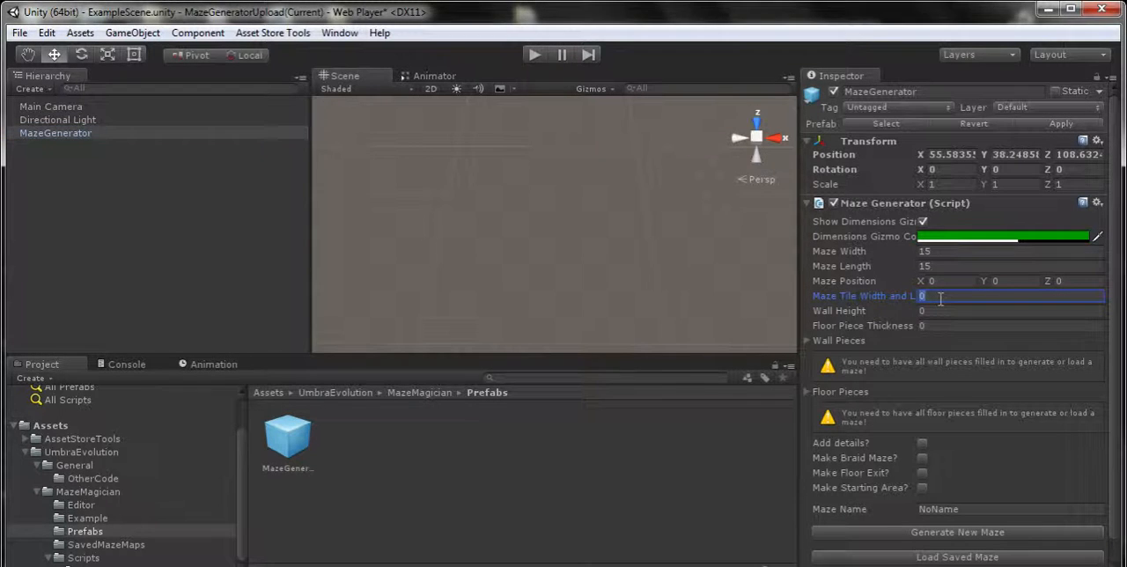
type("5")
left_click(936, 310)
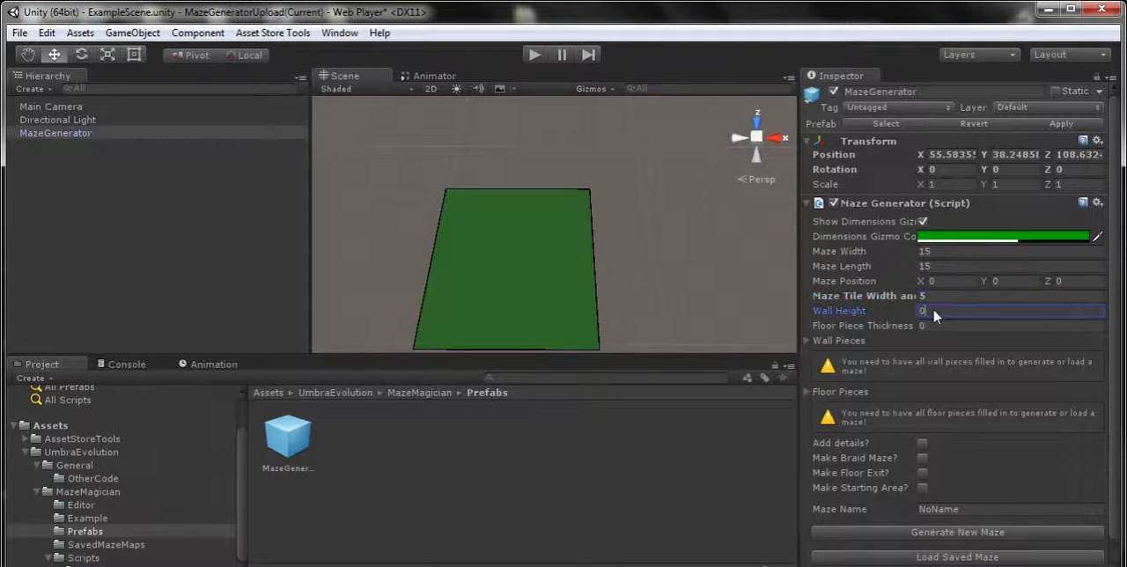
type("25")
left_click(934, 326)
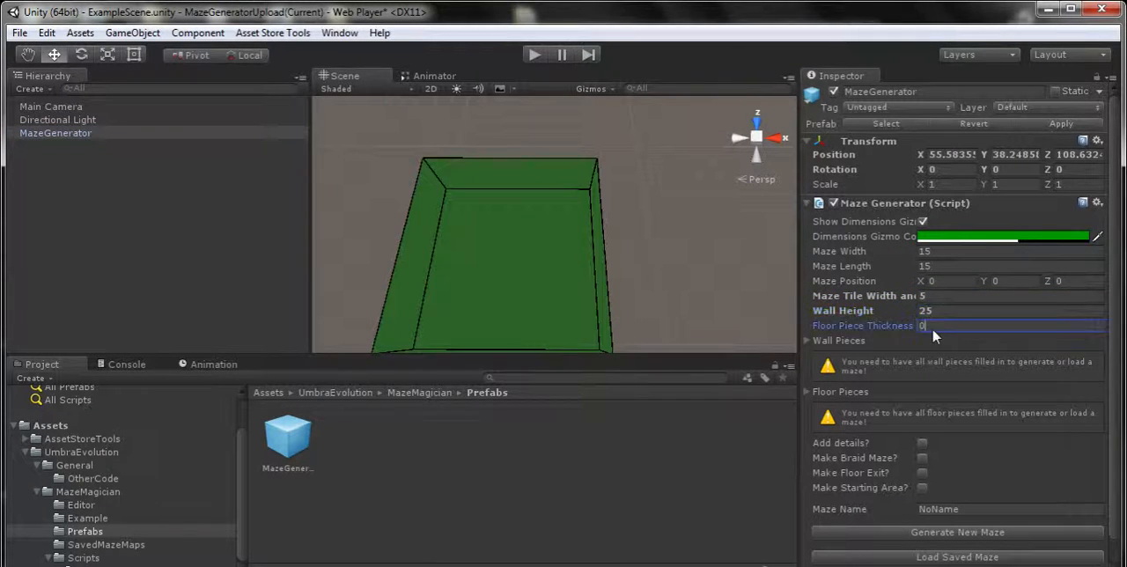
type("5")
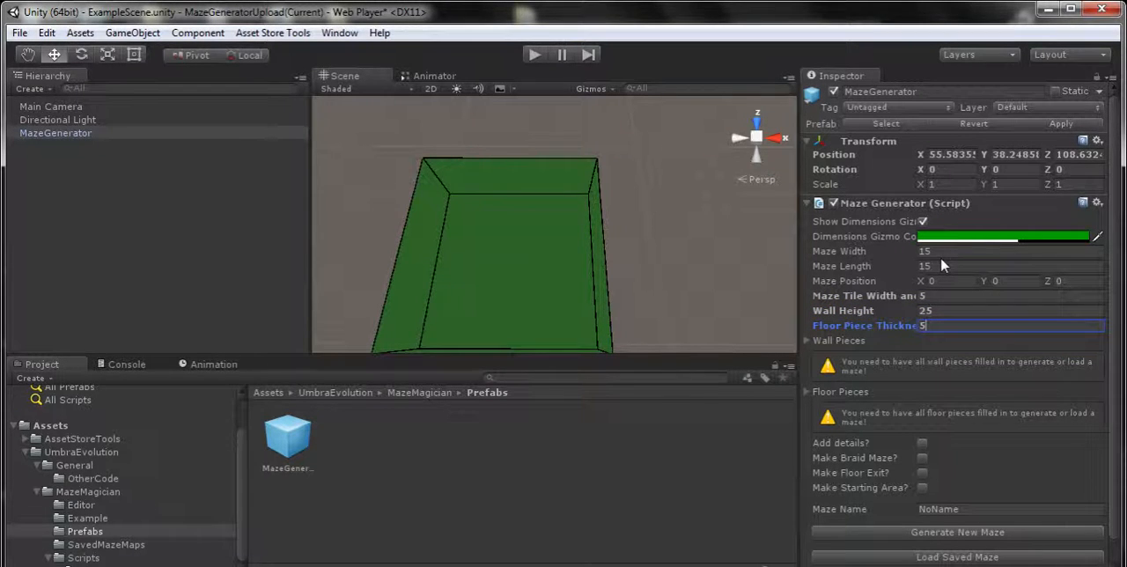
Set the Maze Generator's maze width to 21 and enter 20 for the maze length
left_click(942, 254)
type("21")
left_click(940, 266)
type("20")
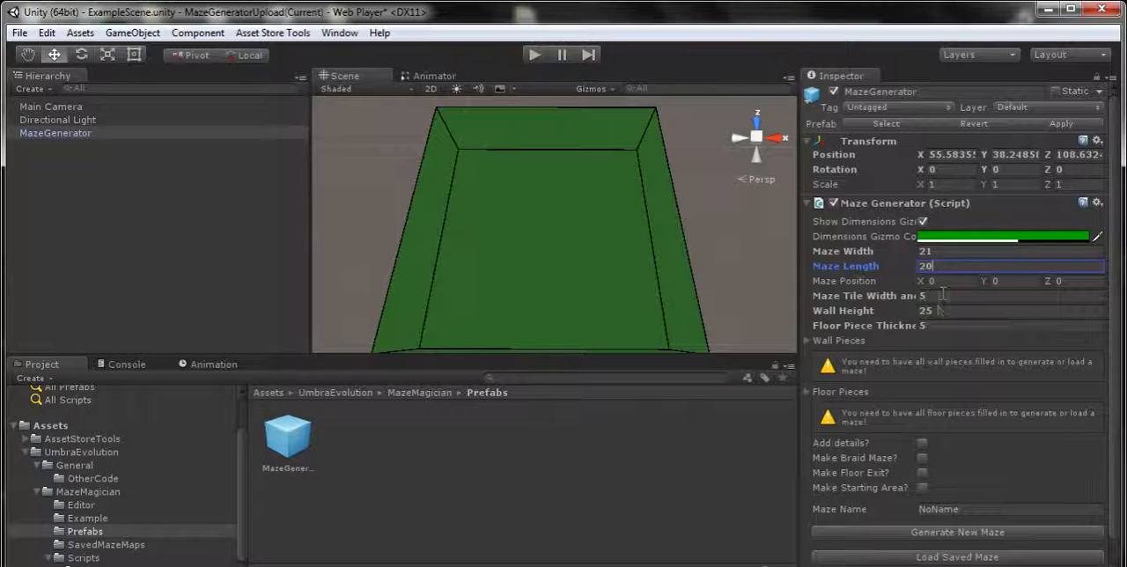
left_click(942, 296)
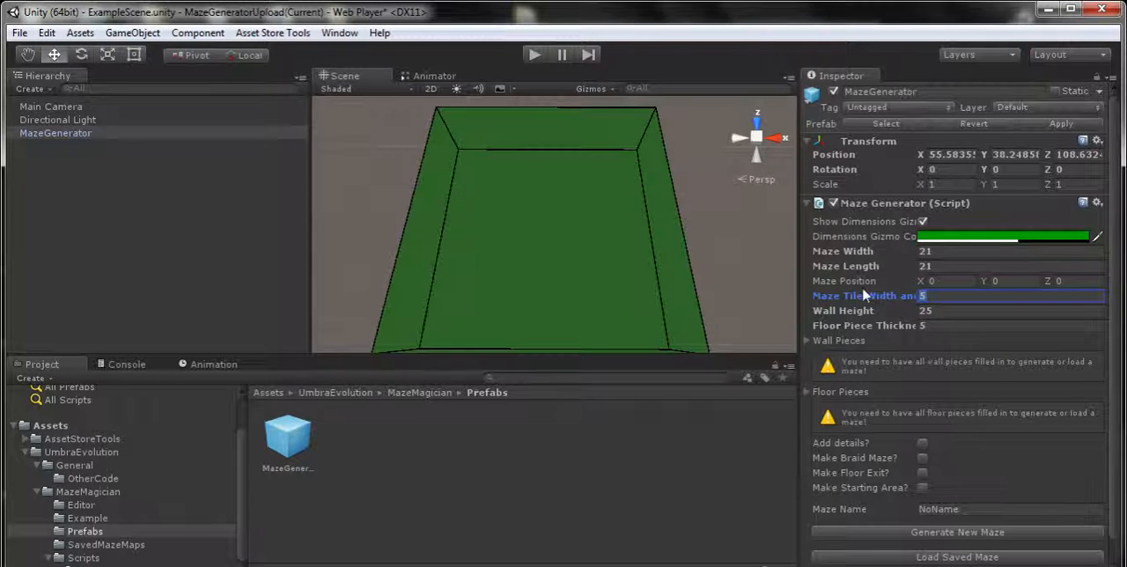
Toggle the Maze Generator's dimensions gizmo off and back on
mouse_move(815, 319)
left_click(923, 222)
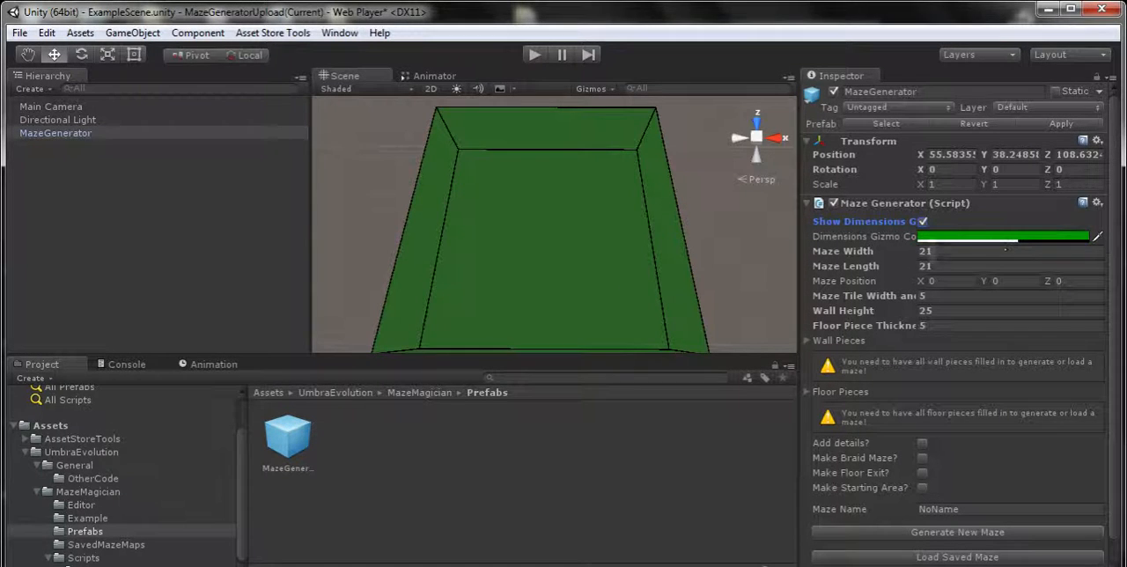
Expand the Maze Generator's Wall Pieces, add several slots and remove the extras until one slot is left
scroll(850, 391, "down", 1)
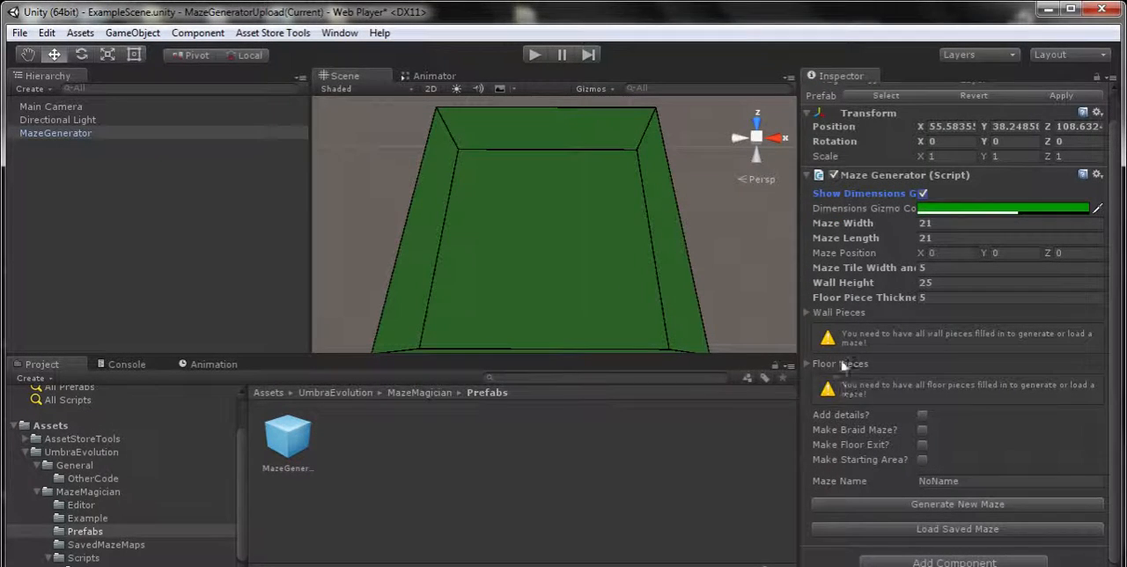
left_click(811, 312)
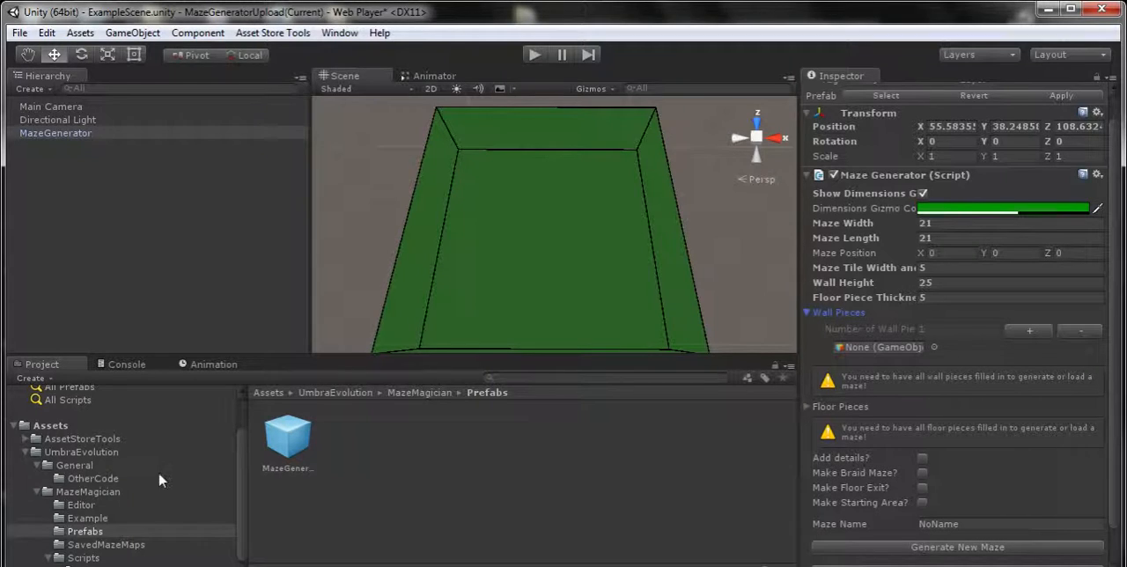
left_click(1031, 334)
left_click(1031, 334)
left_click(1032, 334)
left_click(1031, 334)
left_click(1081, 333)
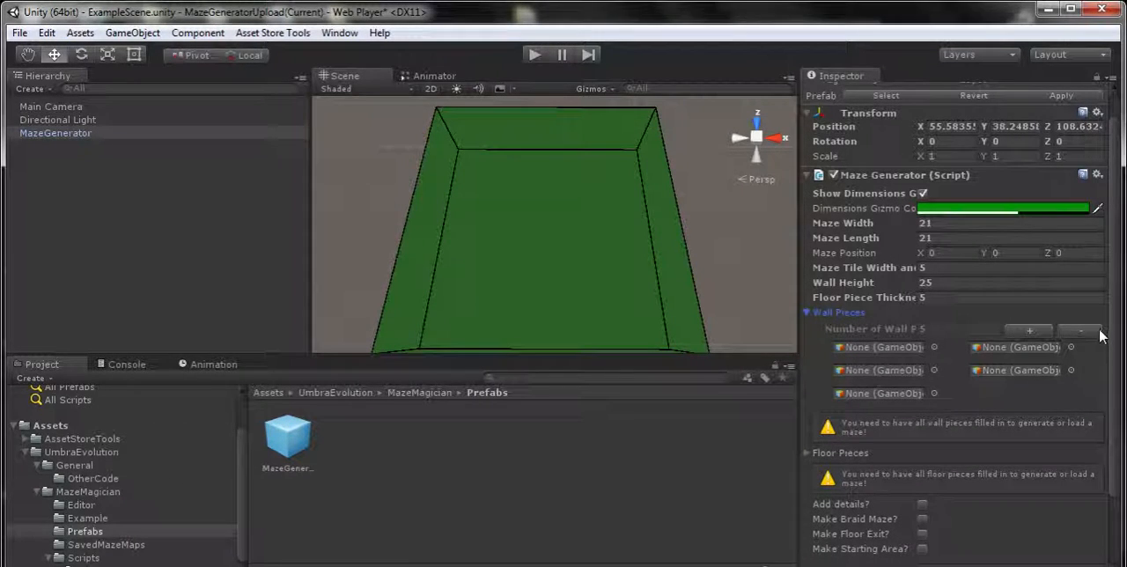
left_click(1092, 333)
left_click(1092, 333)
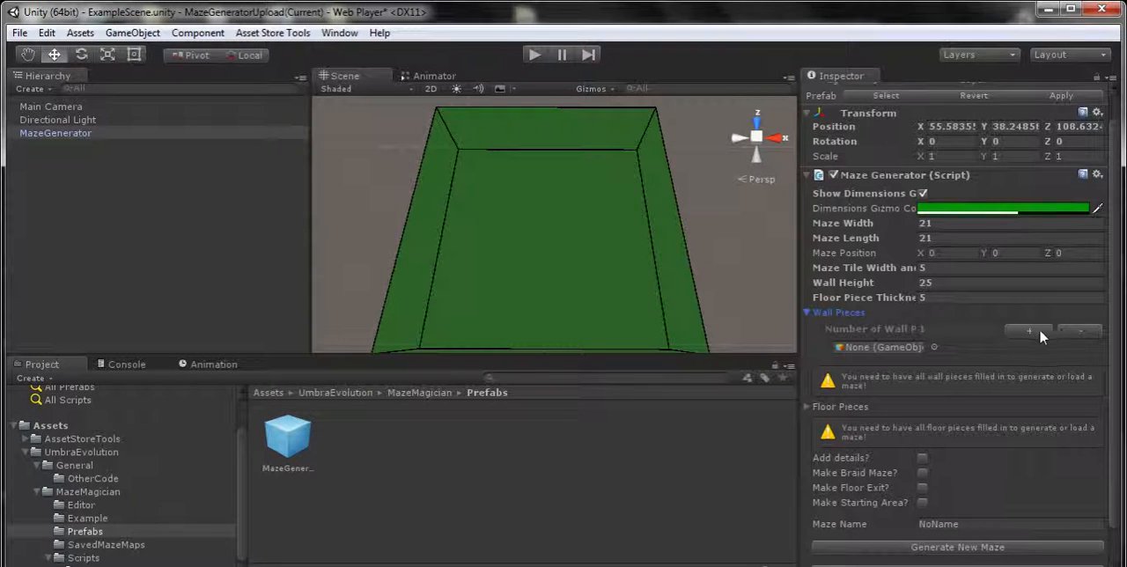
Use two wall piece slots and assign WallPiece and WallPiece2 from the Example folder to them
left_click(88, 518)
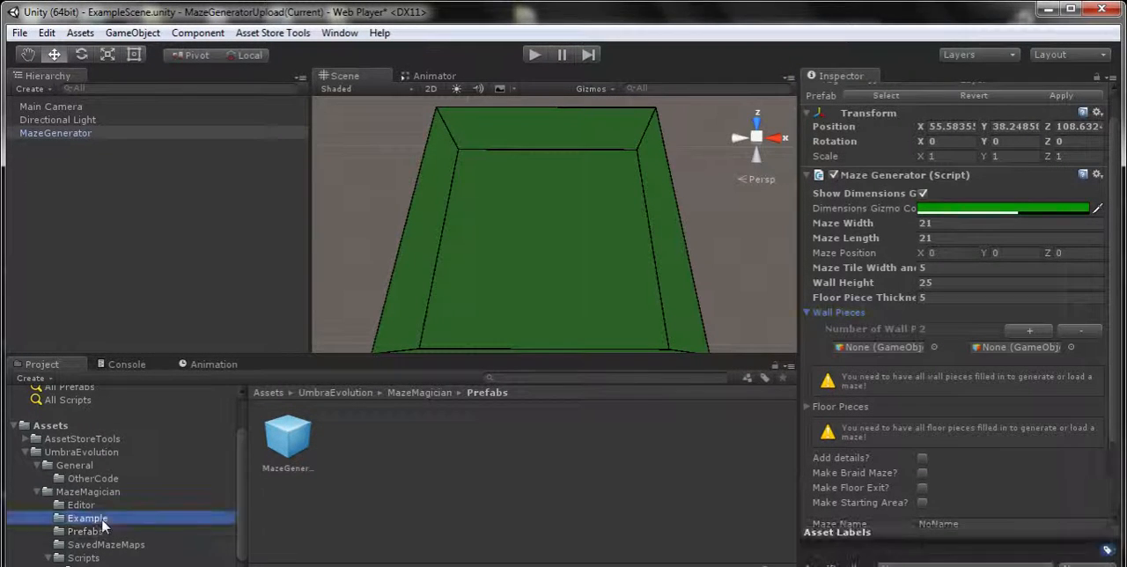
left_click(482, 525)
left_click_drag(481, 521, 907, 352)
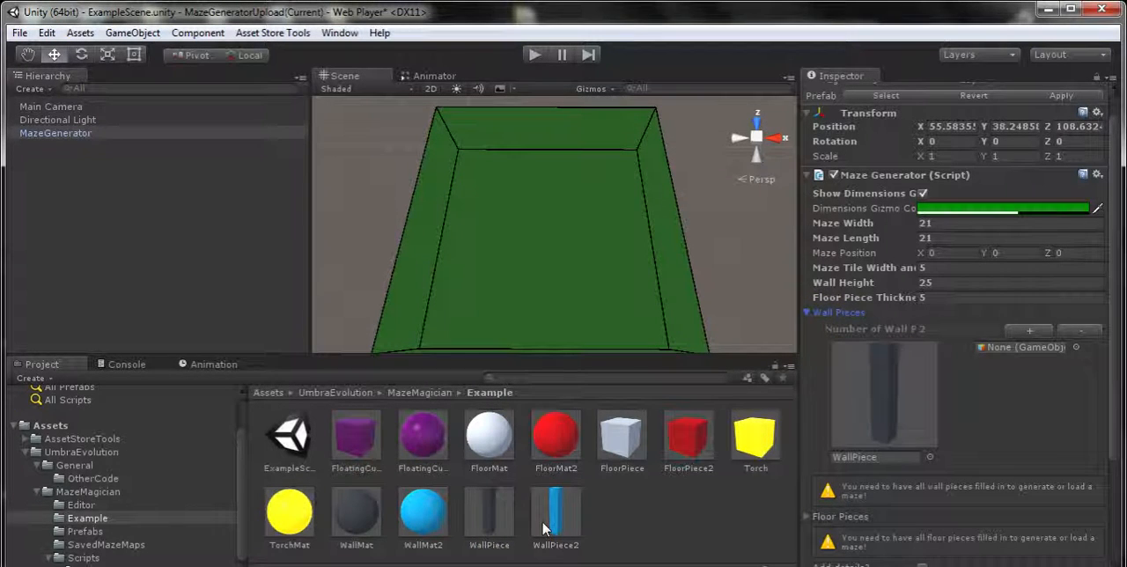
left_click_drag(555, 522, 1000, 360)
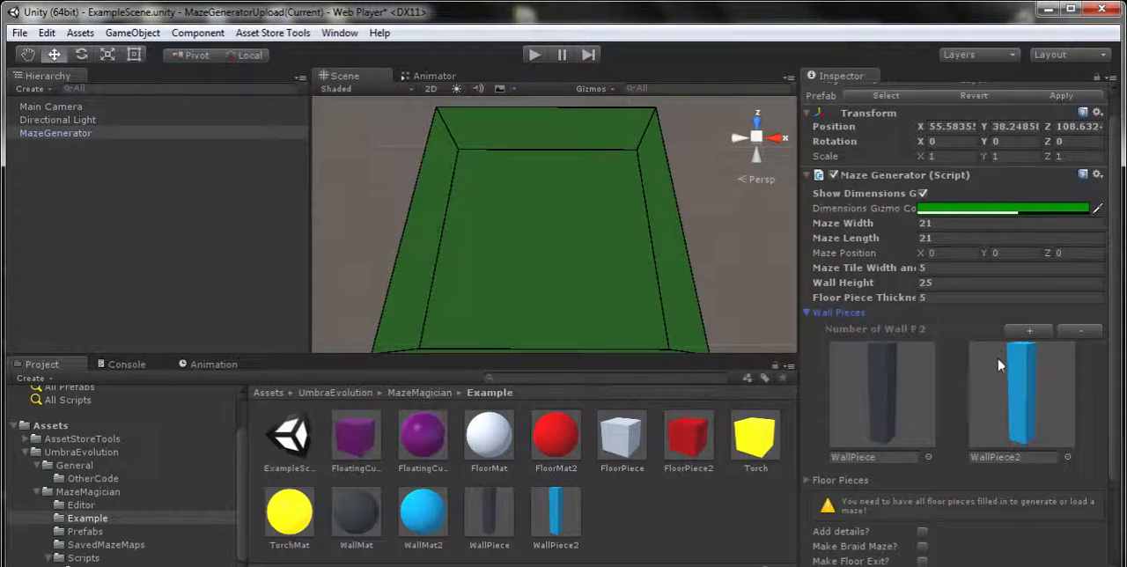
Expand the Maze Generator's Floor Pieces, use two slots and assign FloorPiece and FloorPiece2 from the Example folder to them
scroll(960, 451, "down", 3)
left_click(811, 361)
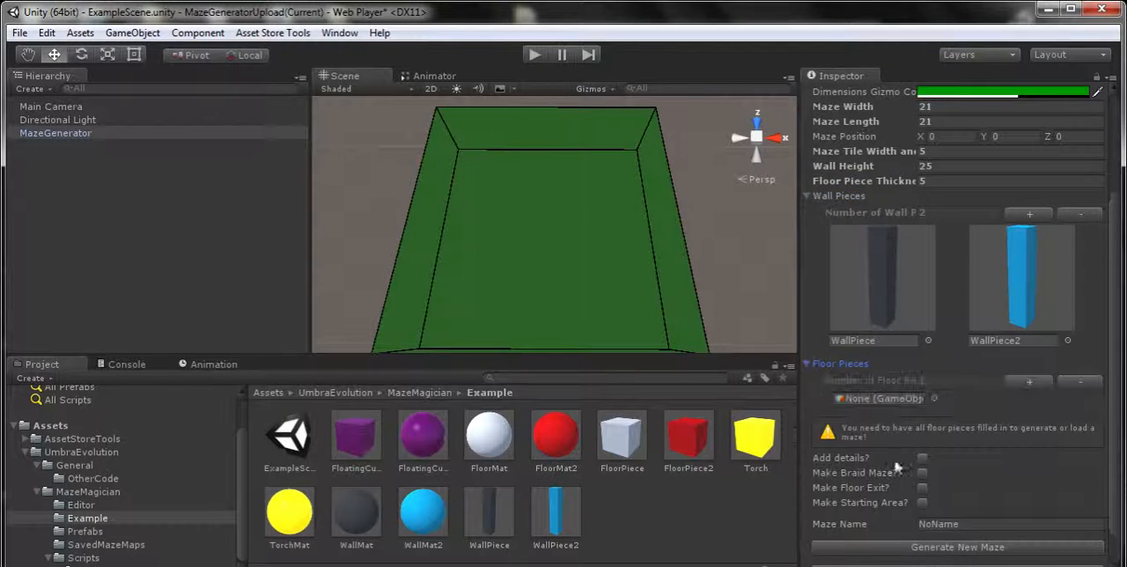
scroll(950, 470, "down", 2)
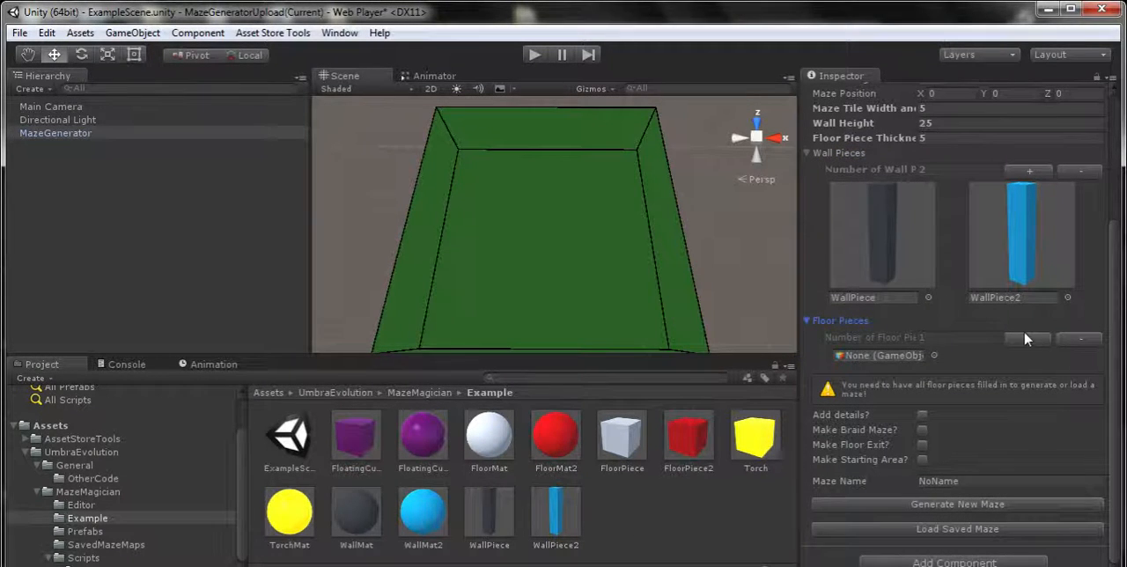
left_click(621, 438)
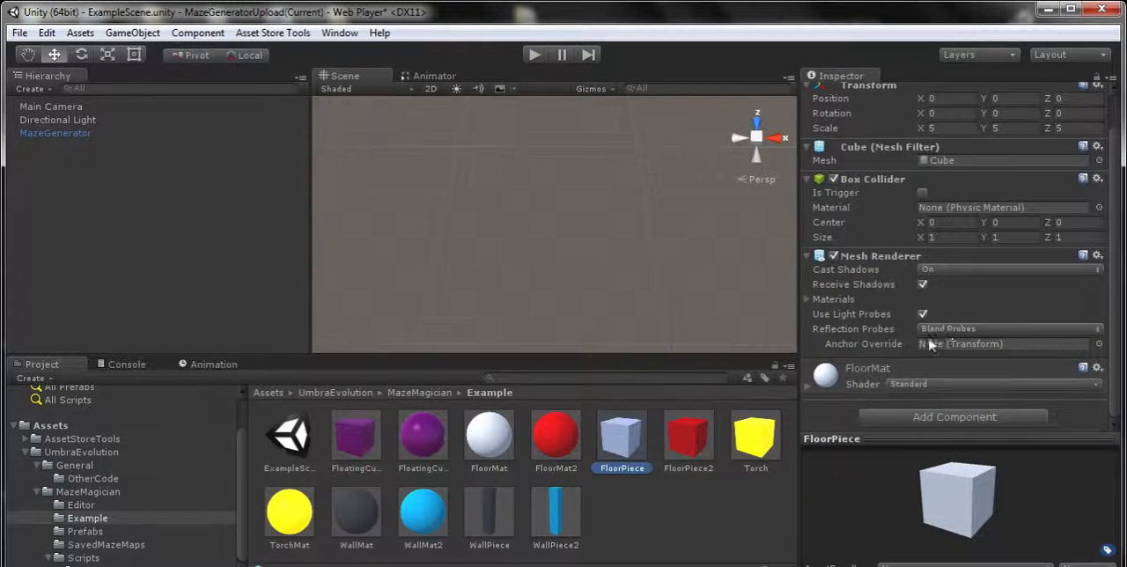
left_click(55, 133)
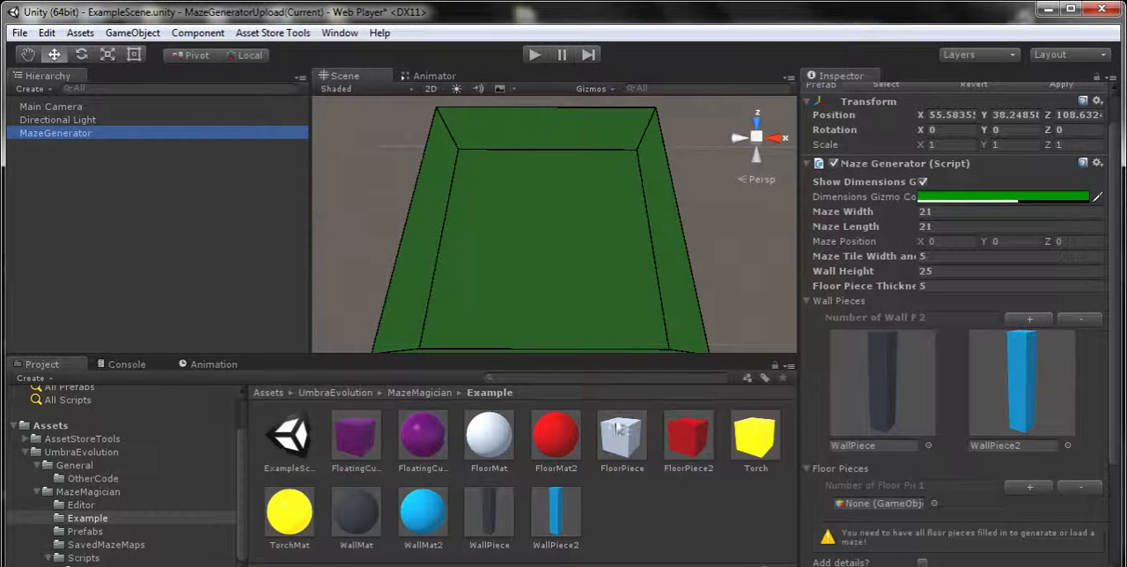
left_click_drag(627, 456, 880, 503)
left_click(1043, 485)
scroll(987, 507, "down", 5)
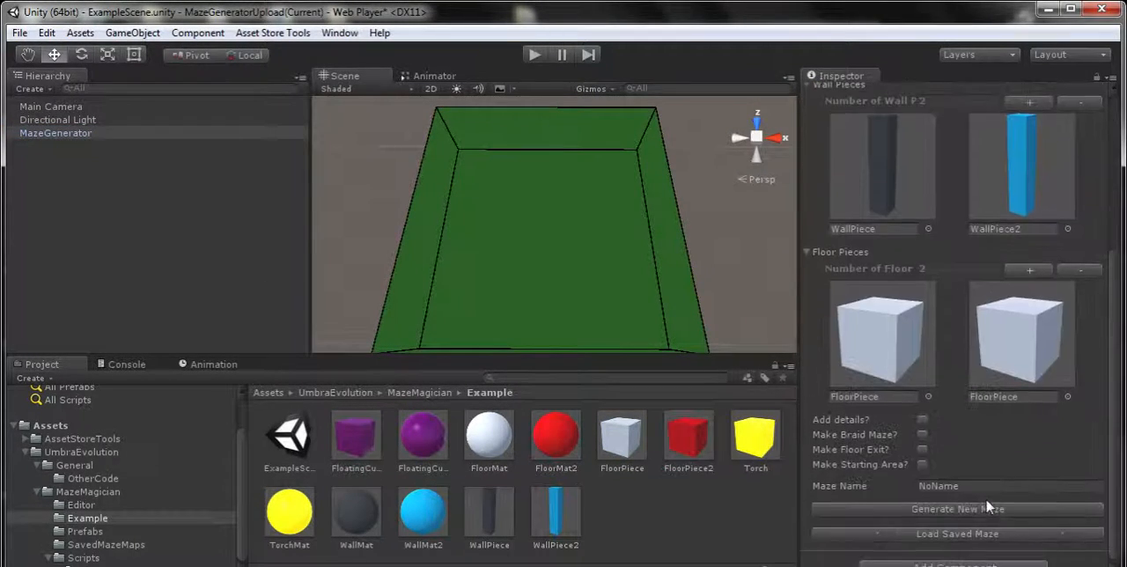
left_click_drag(691, 430, 978, 394)
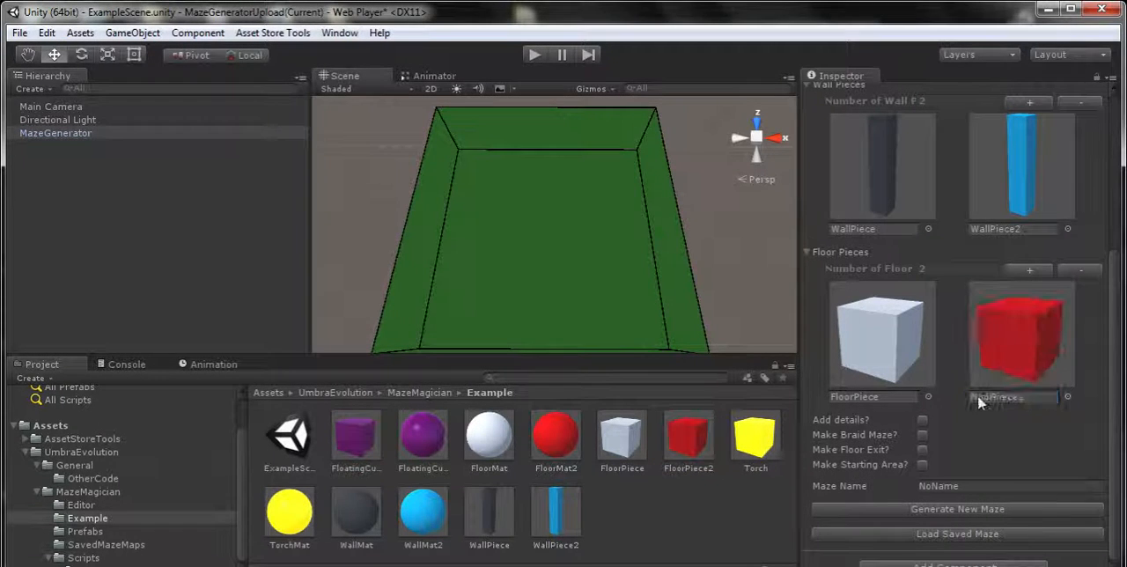
Collapse the Maze Generator's Floor Pieces and Wall Pieces and enable the Add details option
scroll(923, 419, "up", 5)
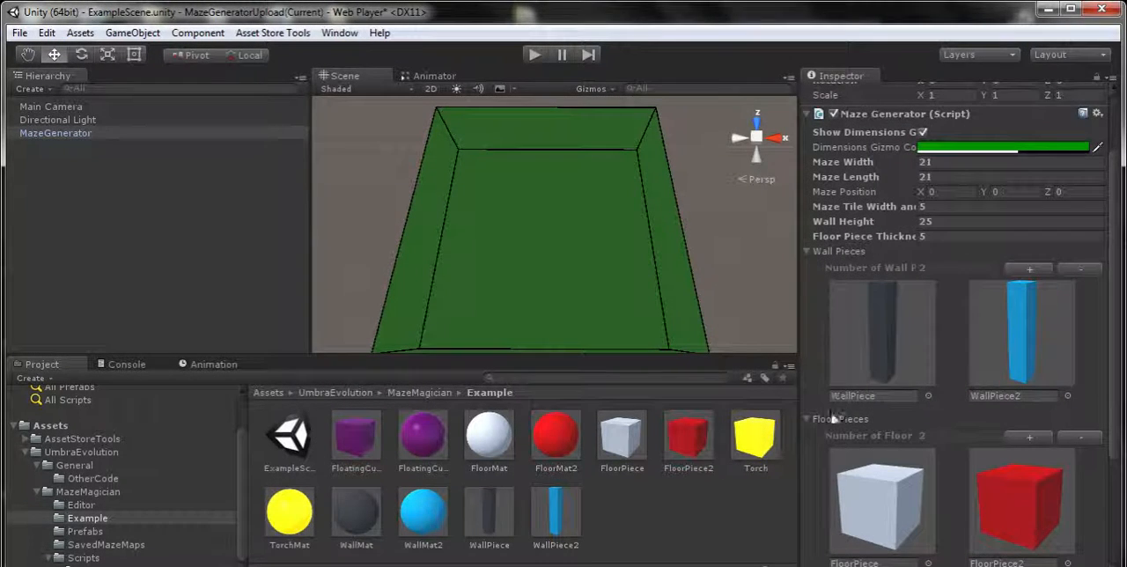
left_click(807, 420)
left_click(809, 251)
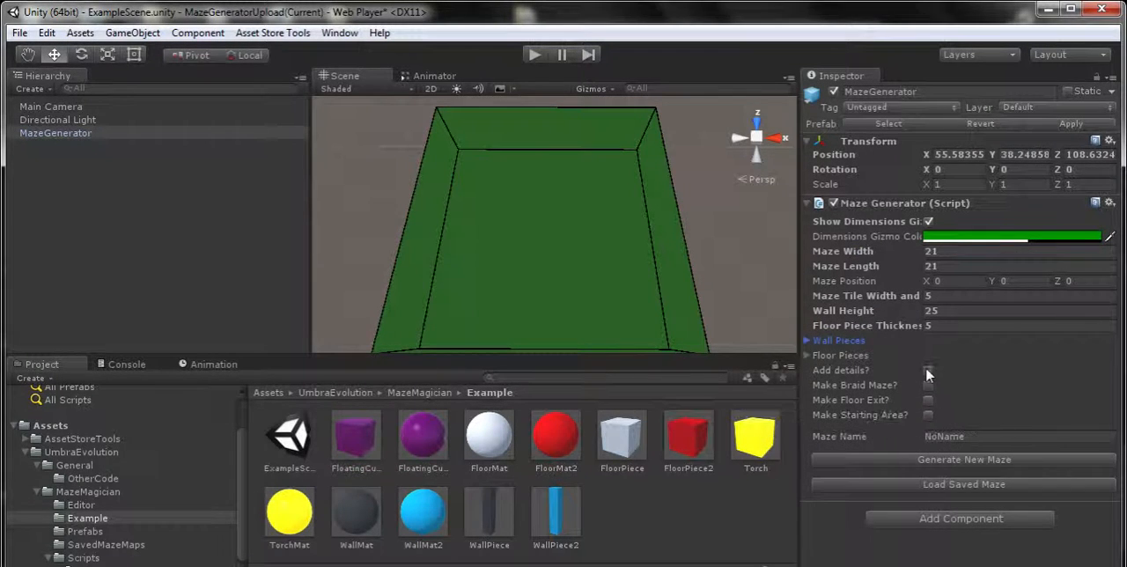
left_click(925, 370)
scroll(1015, 360, "down", 3)
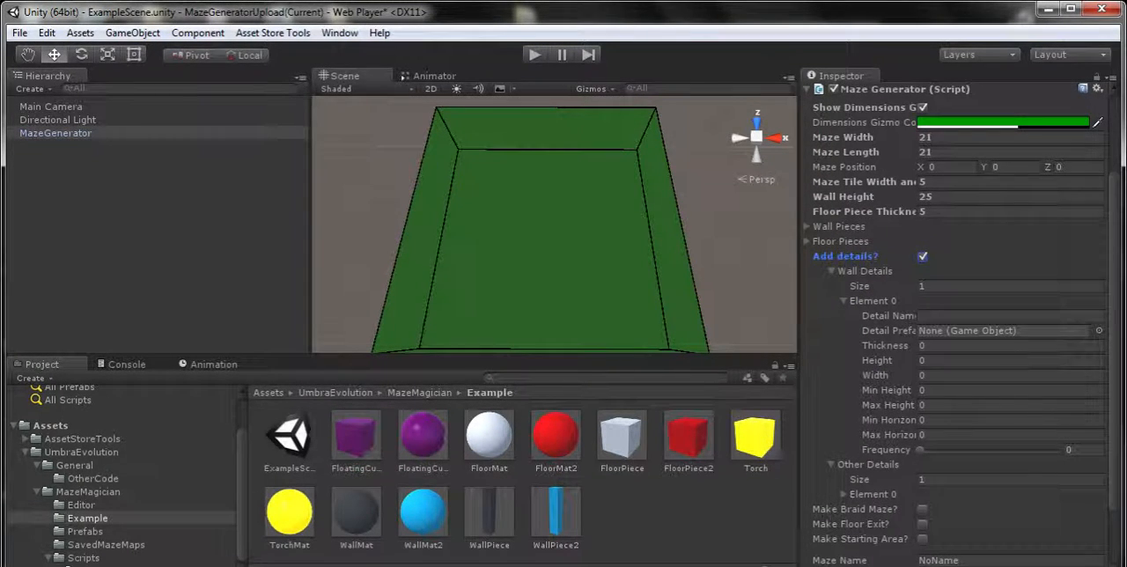
Name the first wall detail Torch and assign the Torch prefab from the Example folder to it
left_click(949, 315)
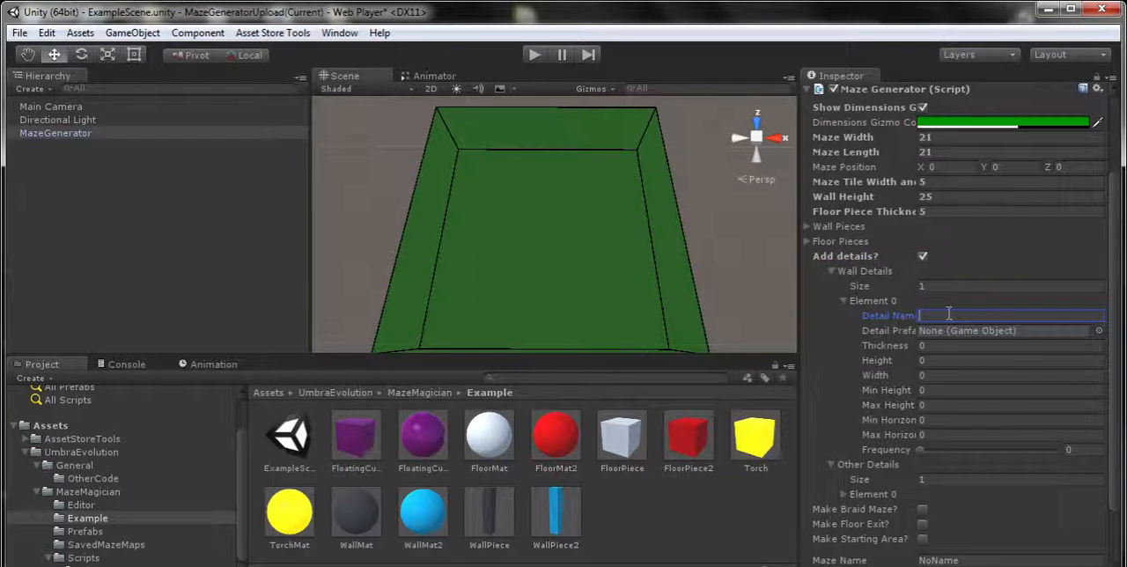
type("Torch")
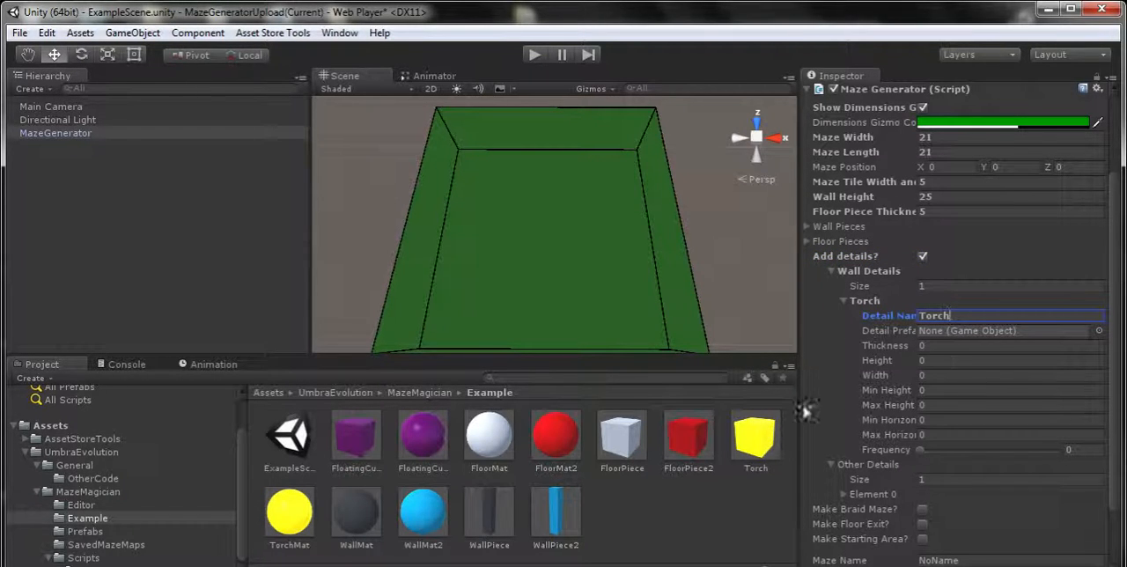
left_click(757, 433)
left_click_drag(756, 433, 951, 332)
left_click(964, 337)
Set the Torch wall detail's thickness, height and width to 0.5 each
left_click(960, 345)
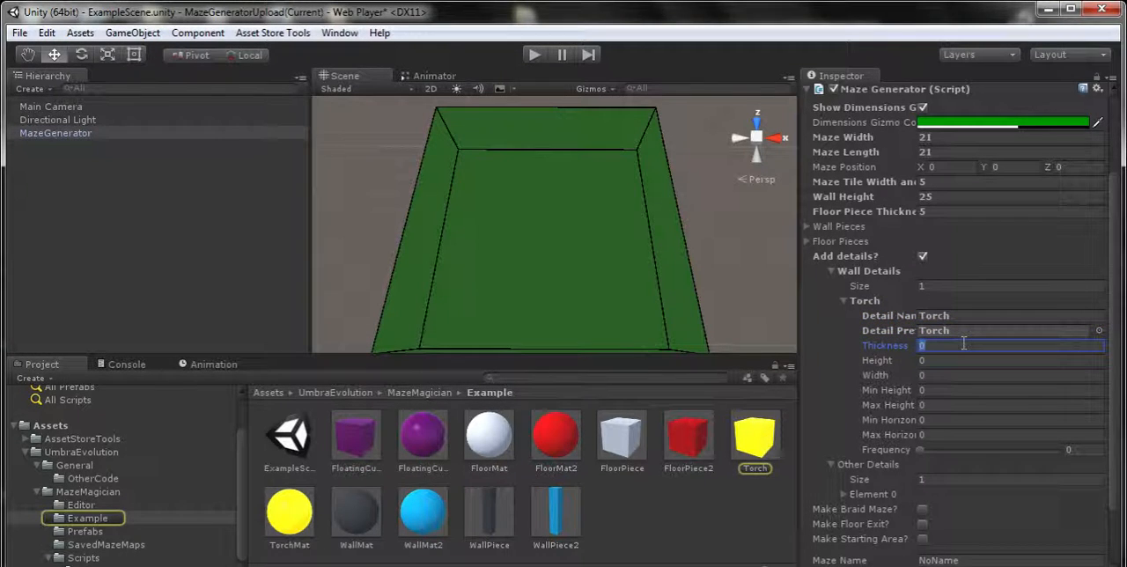
type(".5")
left_click(951, 361)
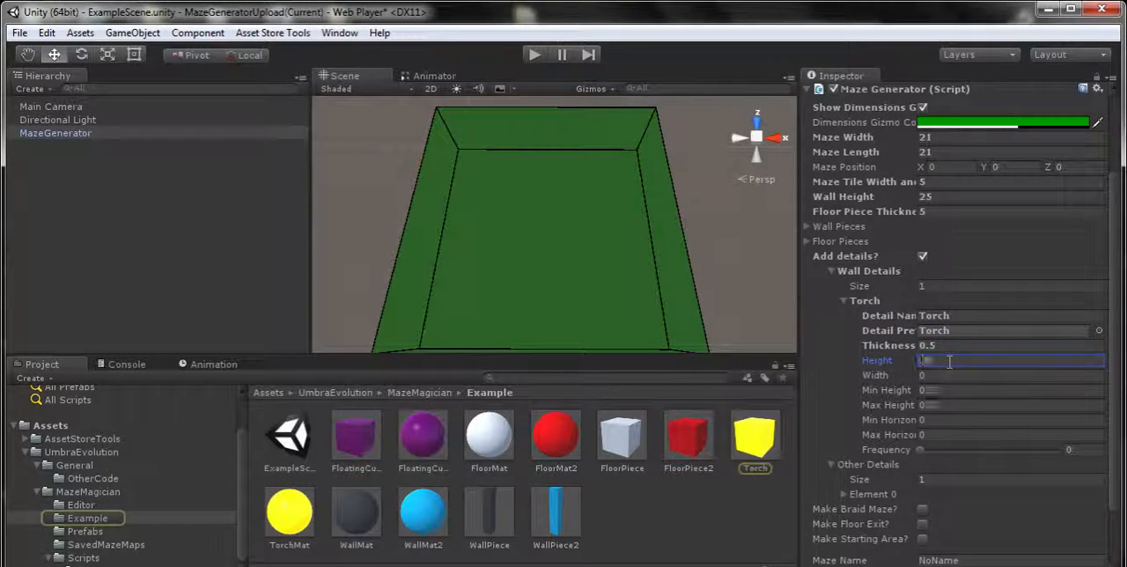
type(".5")
left_click(949, 375)
type(".5")
Set the Torch's minimum and maximum height to their limits, 0.25 and 24.75, by entering out-of-range values
left_click(954, 391)
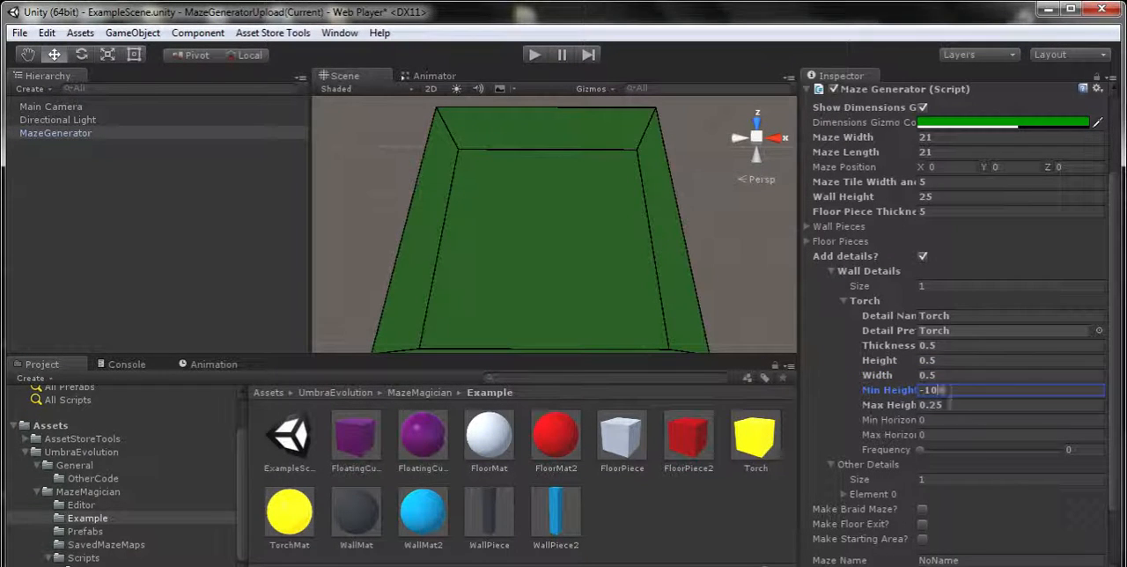
left_click(949, 405)
type("100")
Set the Torch's minimum and maximum horizontal positions to their limits, -2.25 and 2.25, by entering -100 and 100
left_click(946, 420)
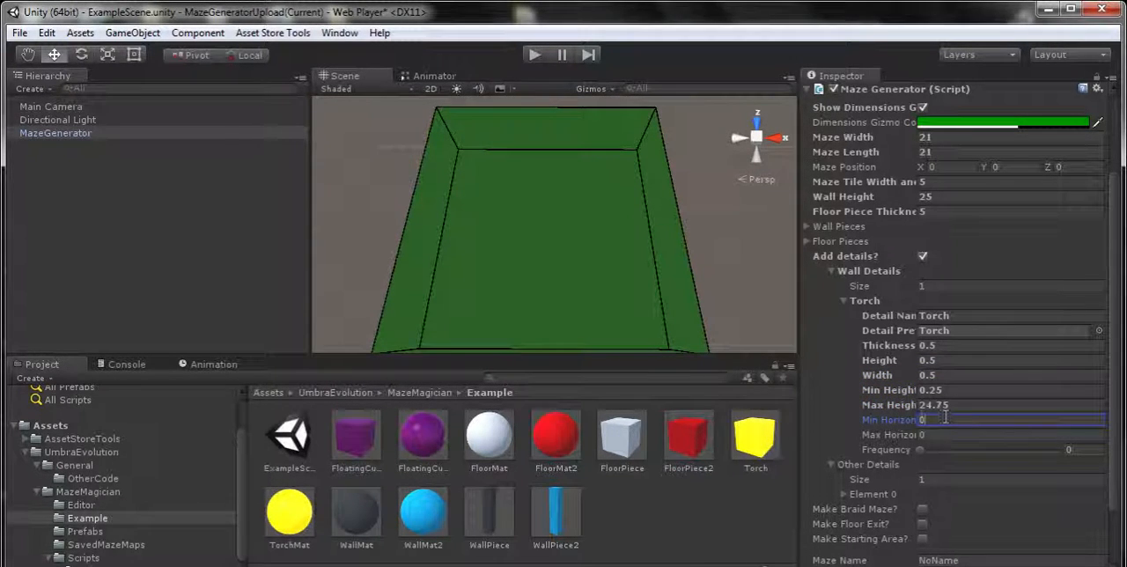
type("-2.25")
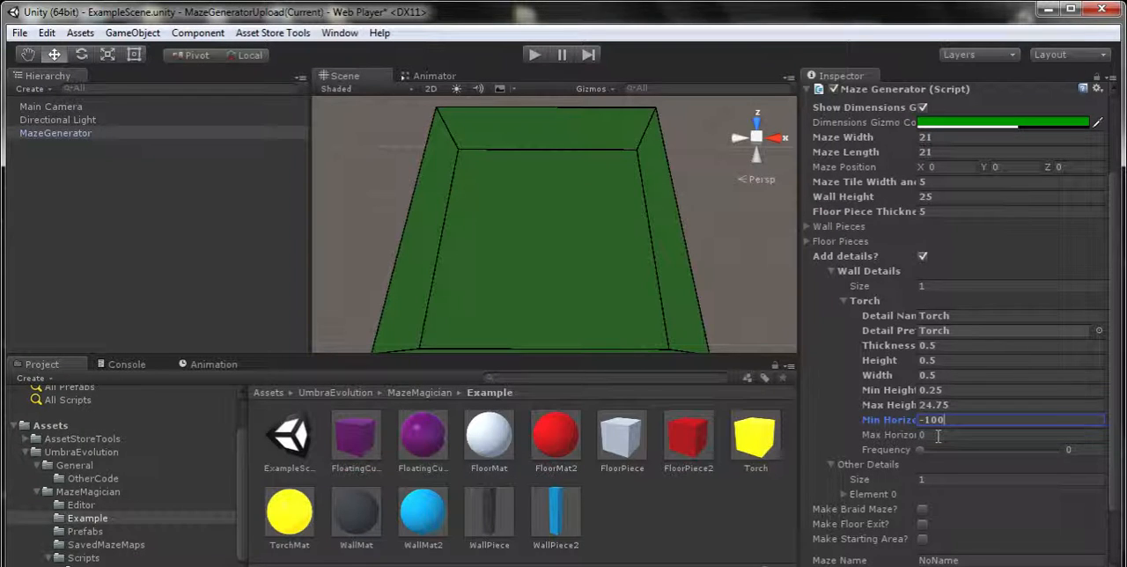
left_click(940, 435)
type("100")
left_click(964, 423)
scroll(964, 423, "down", 3)
scroll(965, 425, "down", 2)
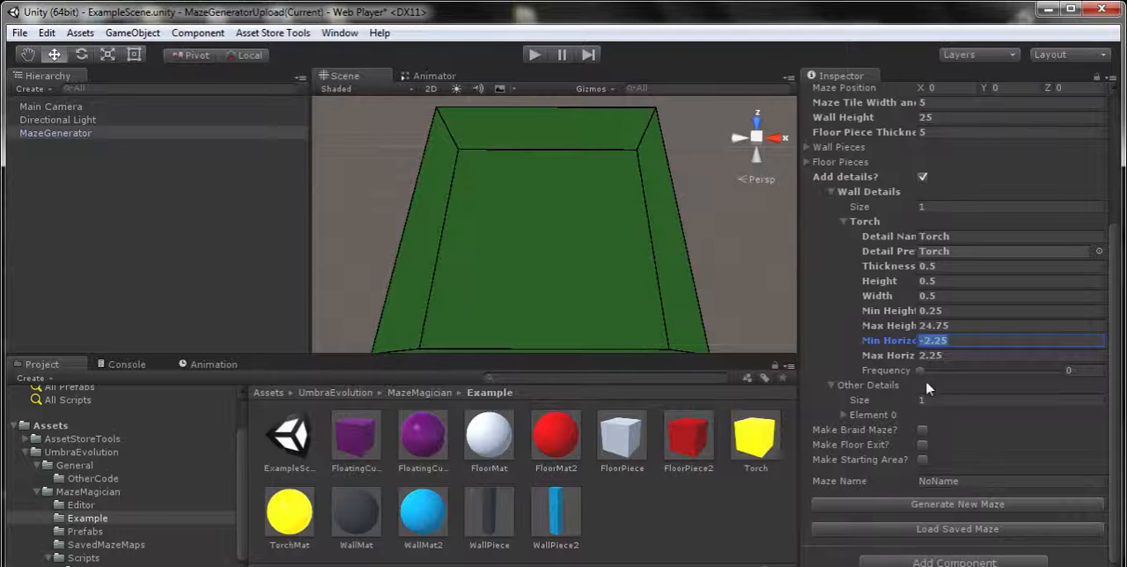
Try the Torch wall detail's frequency at 1, and set it to 0.5
left_click_drag(919, 370, 1092, 370)
left_click(1090, 352)
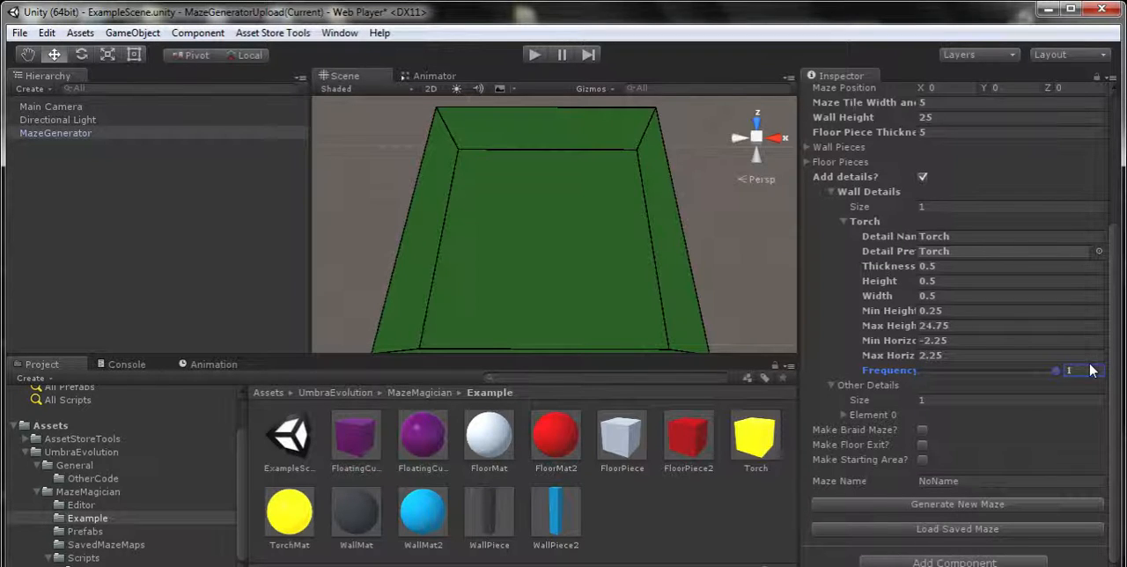
left_click(1090, 370)
type(".5")
Expand the first element under Other Details, name it FloatingCubes and assign the FloatingCube prefab to it
left_click(843, 414)
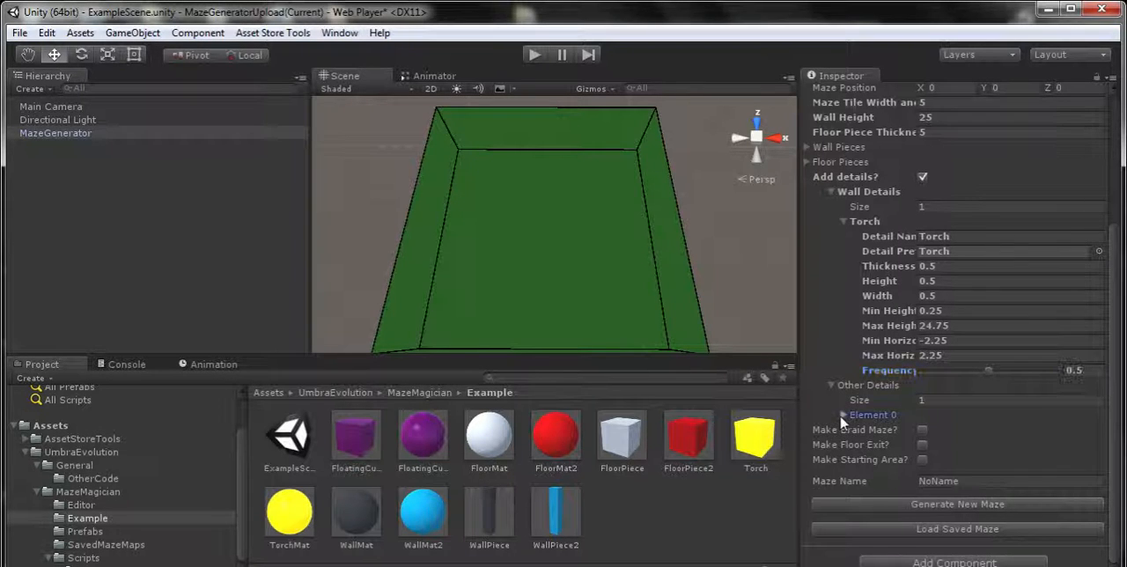
left_click(934, 430)
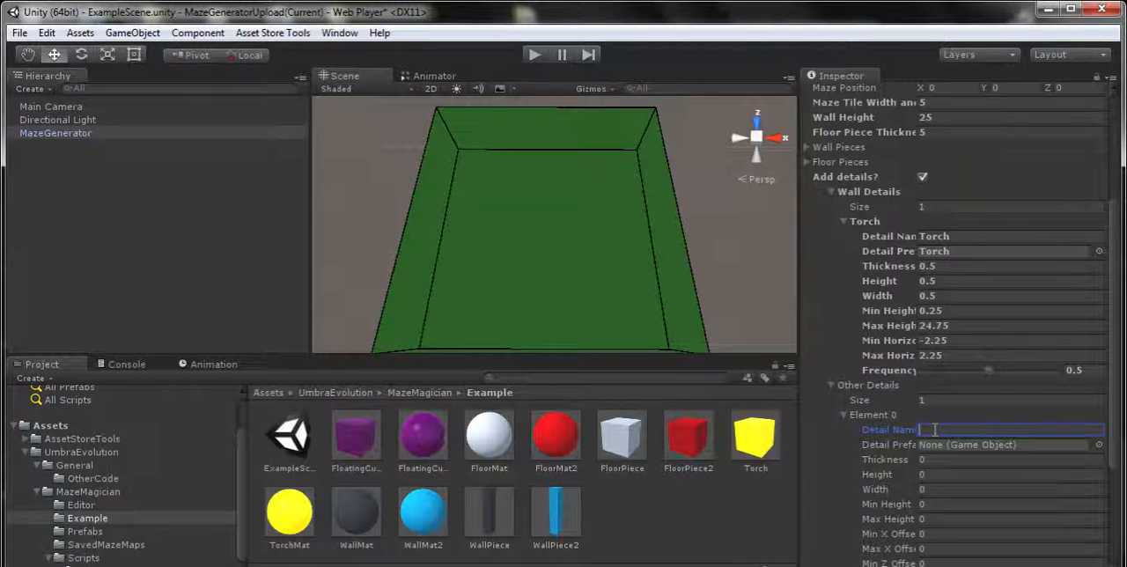
type("Fl")
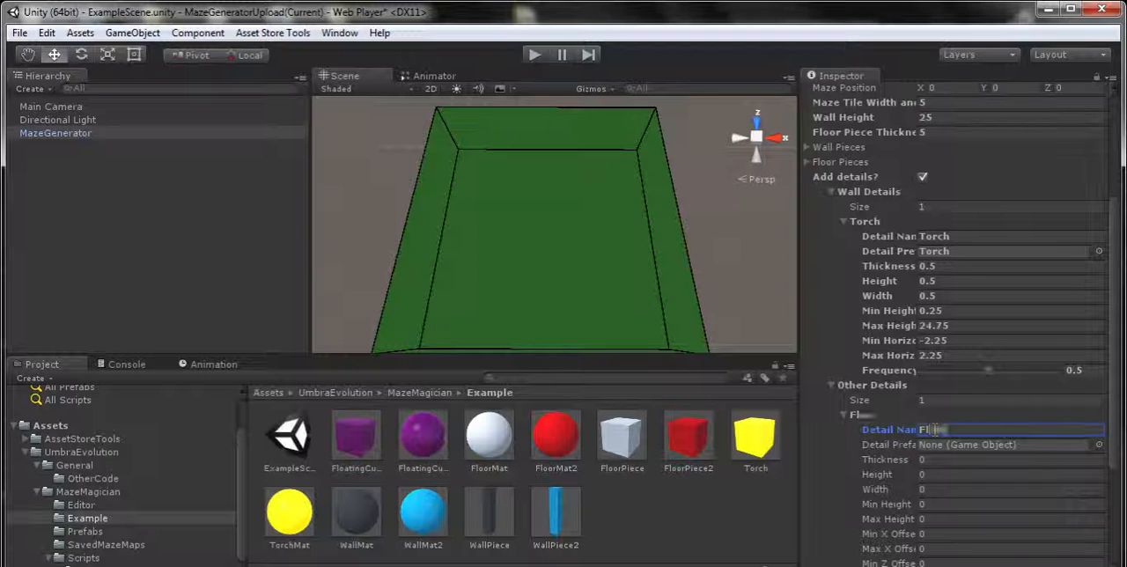
type("oatingCubes")
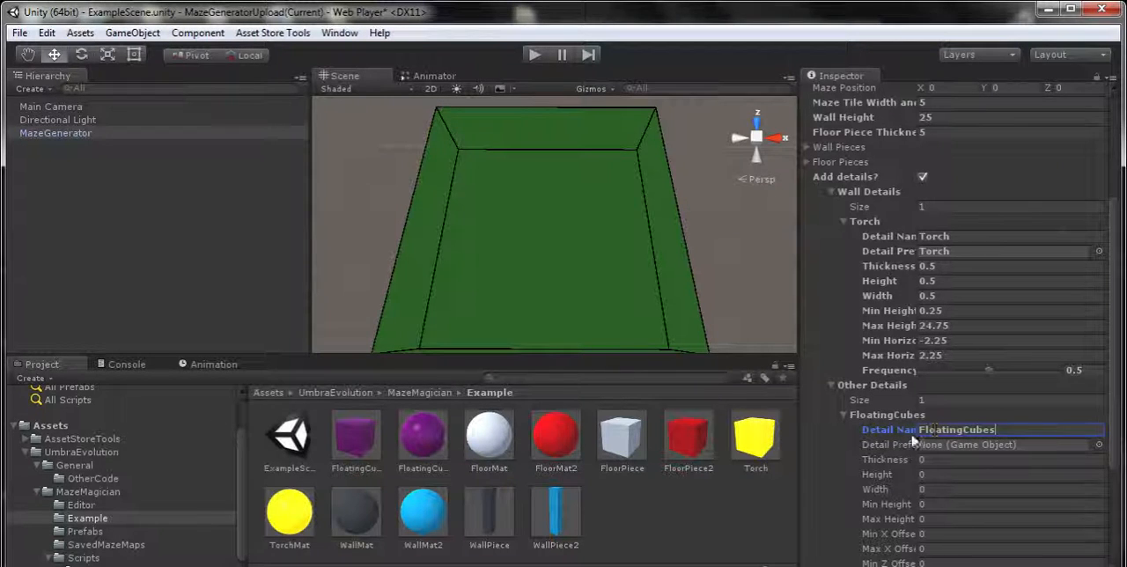
scroll(905, 455, "down", 2)
scroll(904, 455, "down", 3)
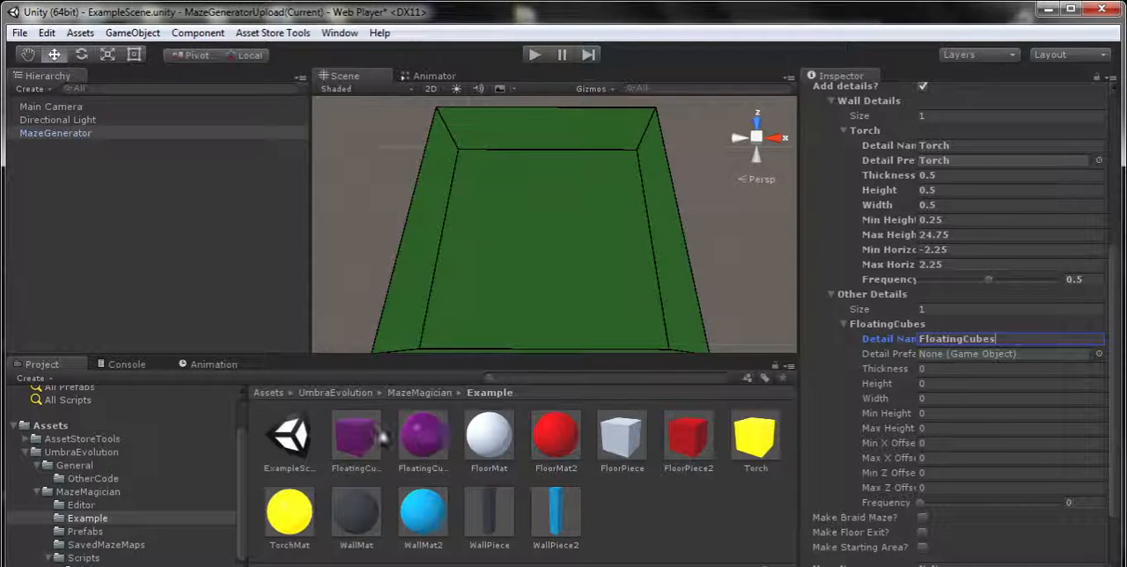
left_click_drag(374, 436, 937, 354)
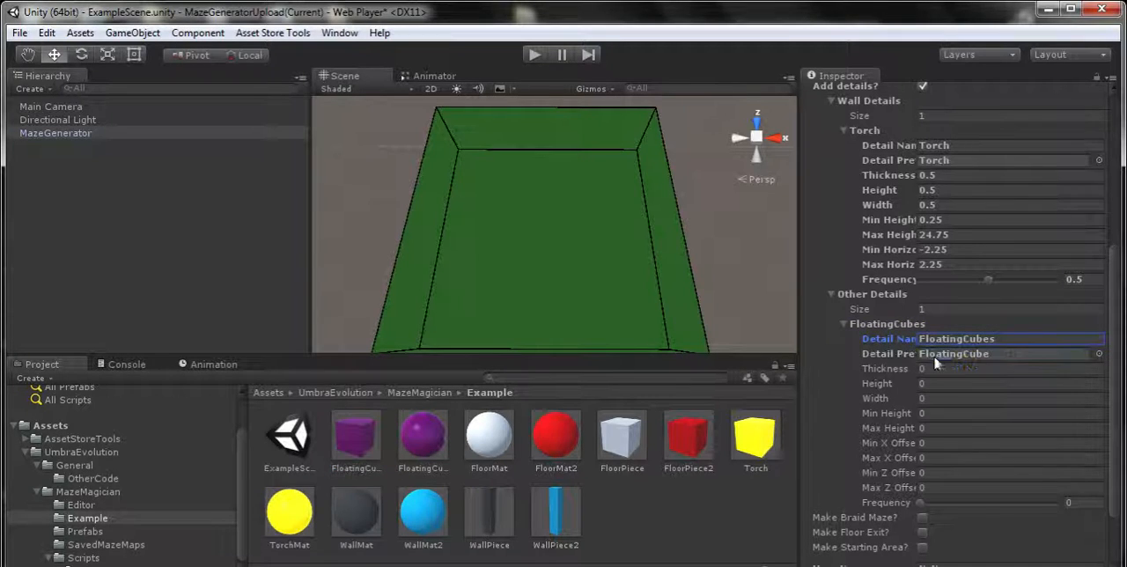
Set the FloatingCubes detail's thickness, height and width to 2 each
left_click(933, 369)
type("2")
left_click(931, 384)
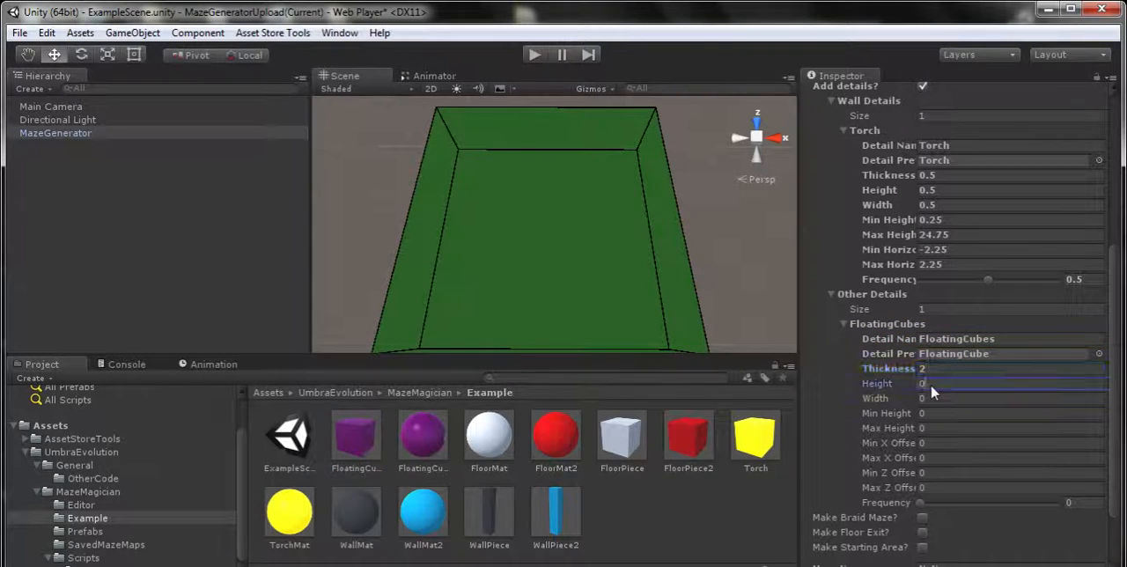
type("2")
left_click(935, 398)
type("2")
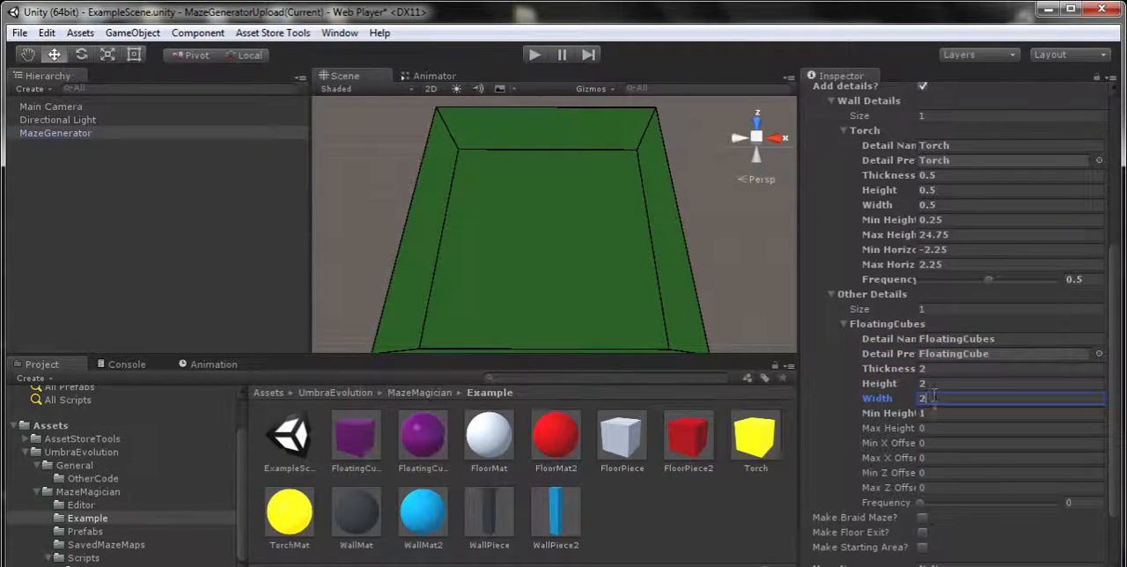
Try a negative minimum height and a maximum of 1000 for the FloatingCubes detail, and set its maximum height to 10
left_click(937, 412)
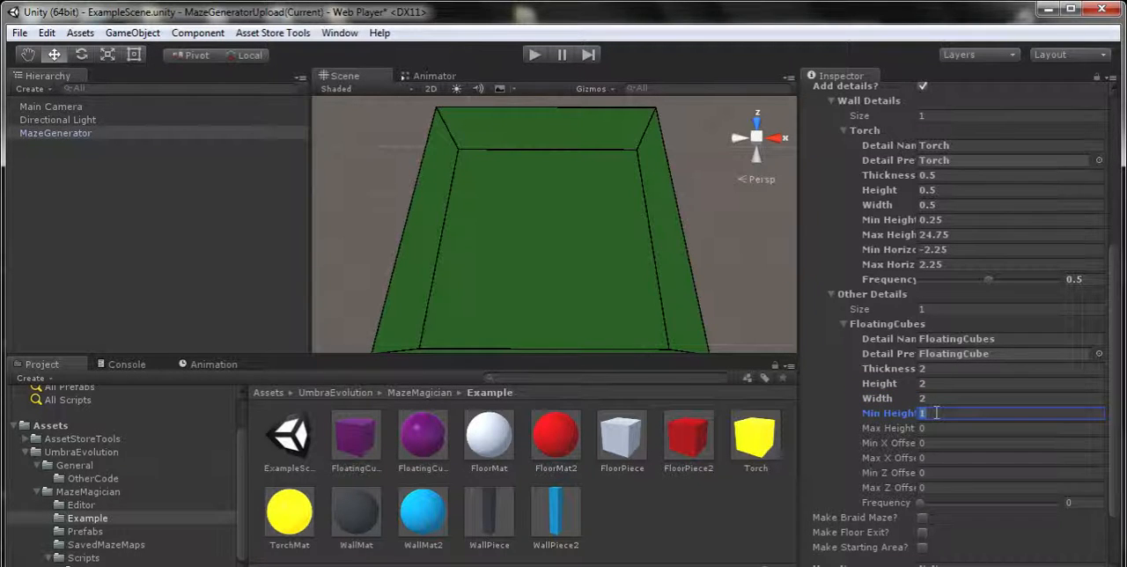
type("-100")
left_click(940, 428)
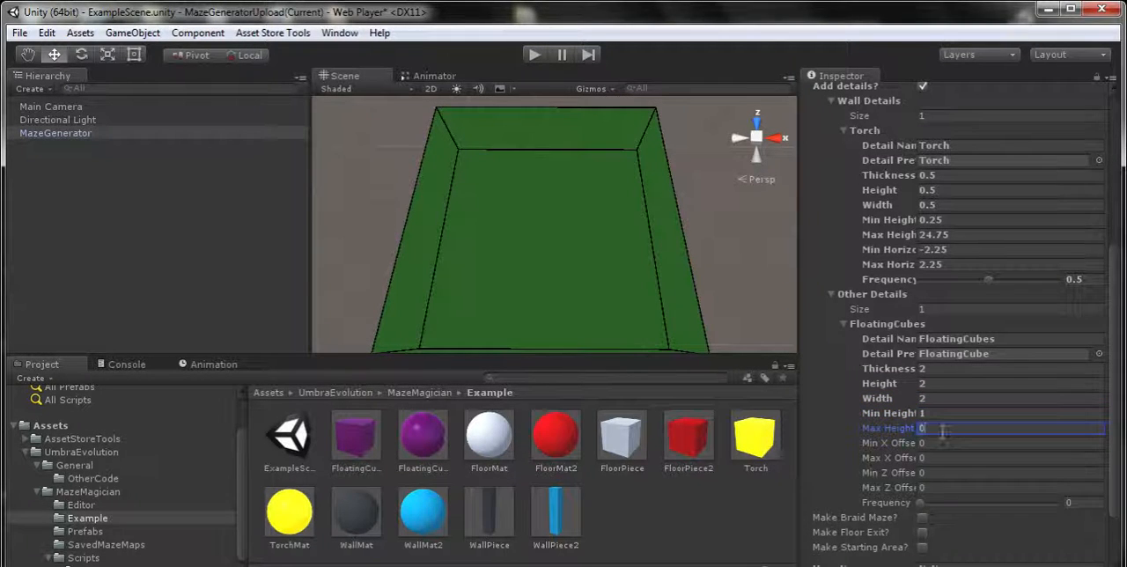
scroll(942, 432, "down", 3)
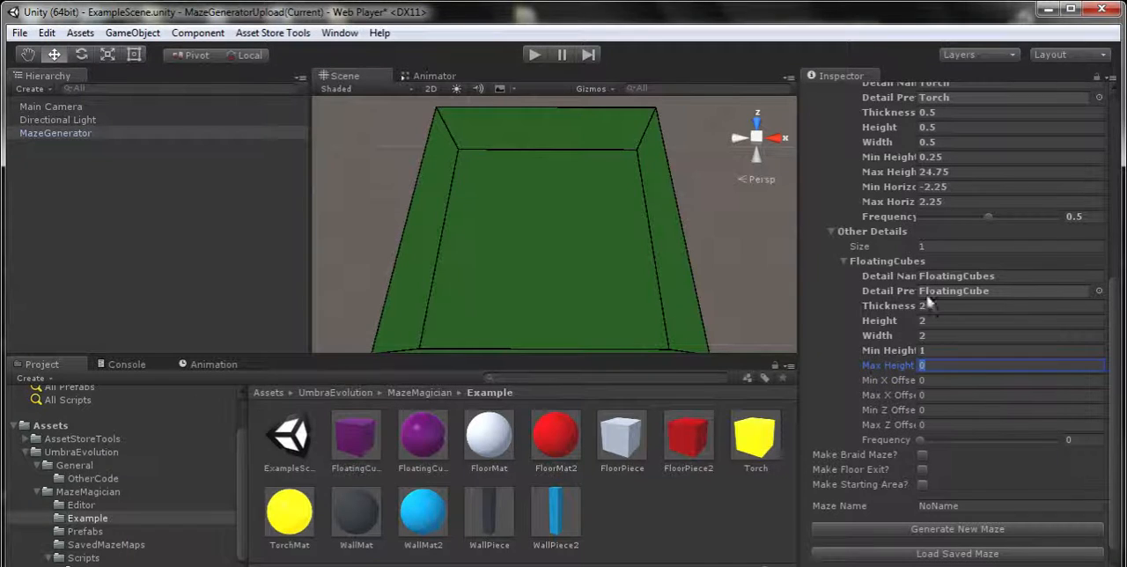
type("1000")
double_click(952, 365)
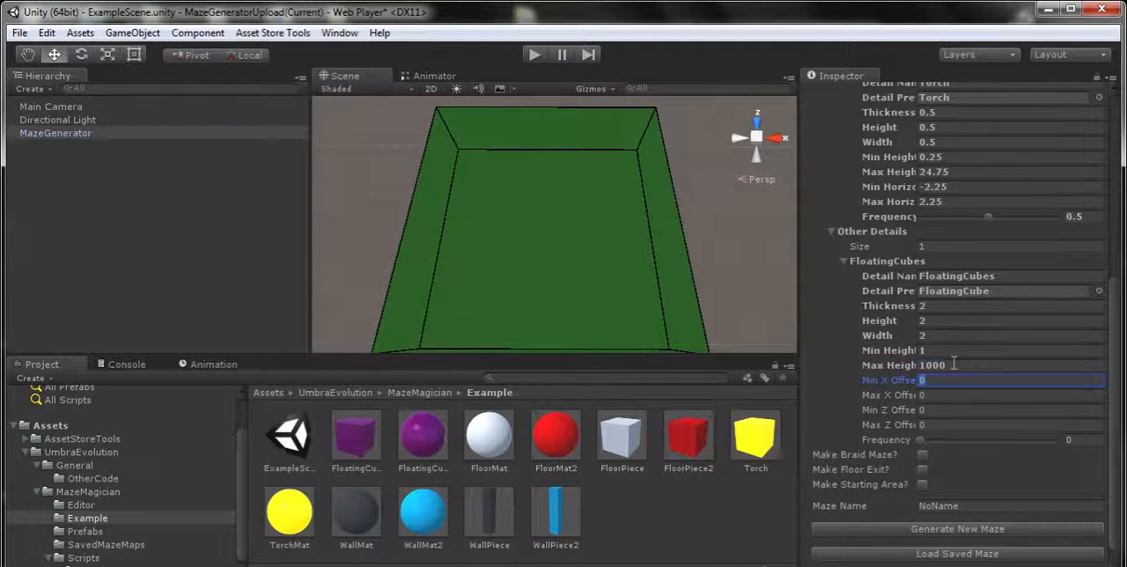
type("10")
Set the FloatingCubes detail's minimum X offset to -1.5 and its maximum X offset to the 1.5 limit
left_click(942, 380)
type("-1.5")
left_click(938, 393)
type("1.5")
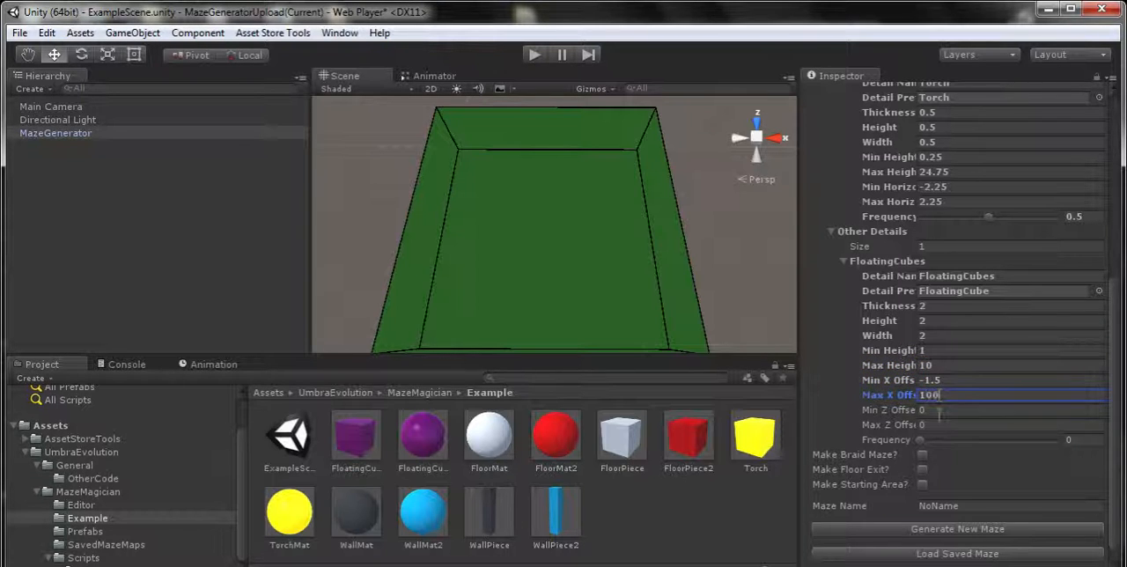
Set the FloatingCubes detail's minimum Z offset to -1.5, maximum Z offset to 1.5 and frequency to 0.2
left_click(938, 409)
scroll(948, 416, "down", 1)
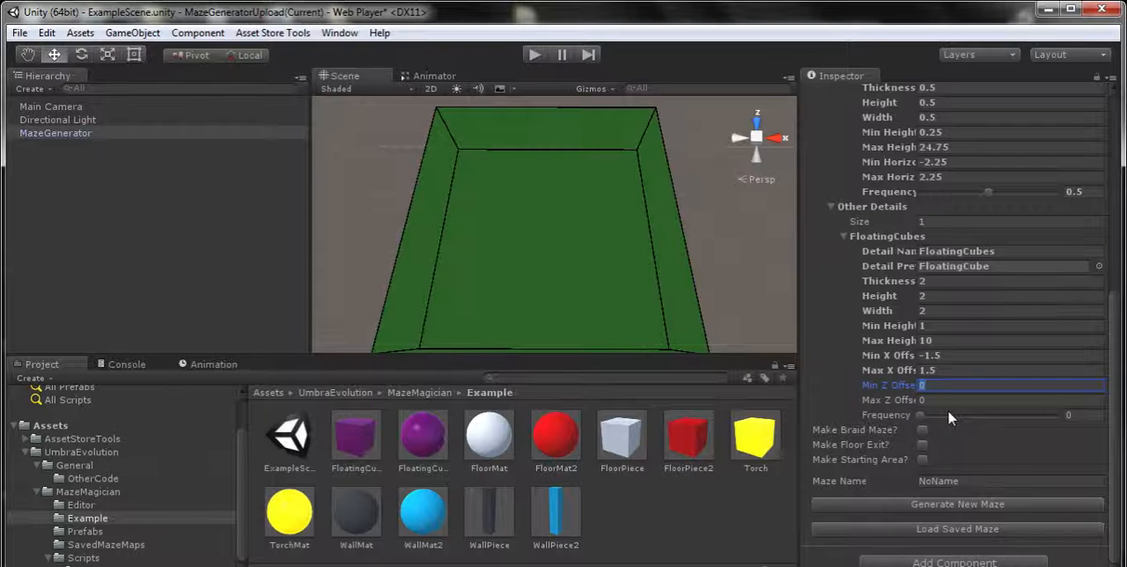
type("-1.5")
left_click(954, 401)
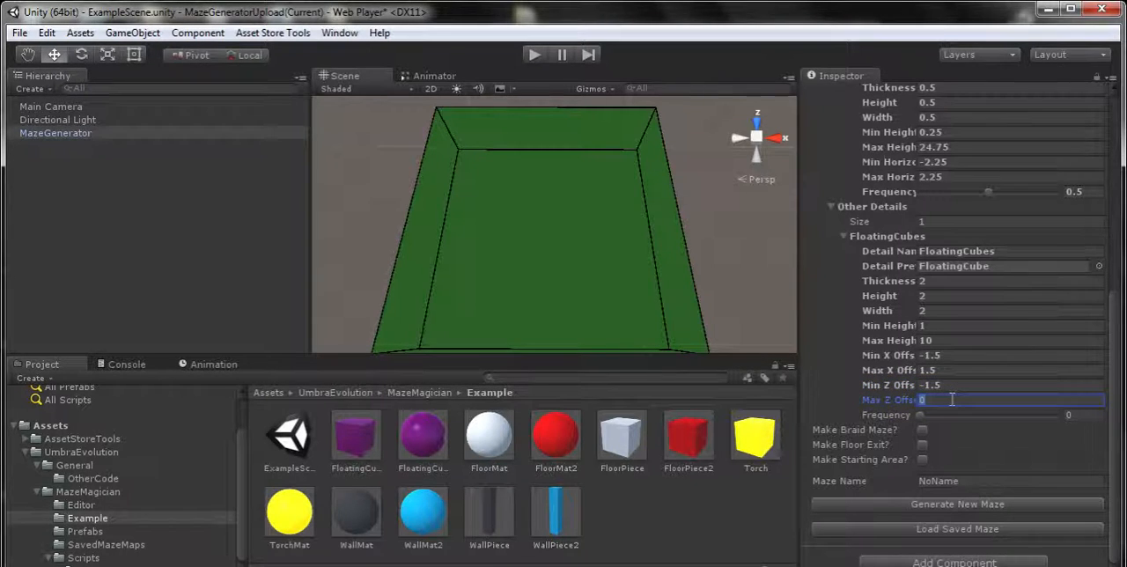
type("1.5")
left_click(966, 386)
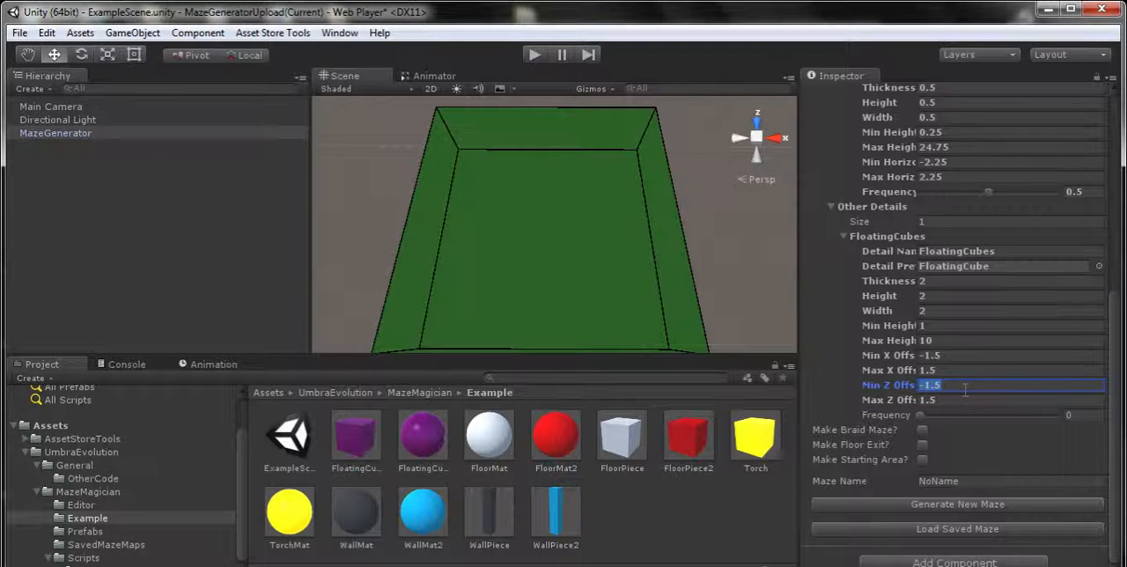
left_click(1075, 416)
type(".2")
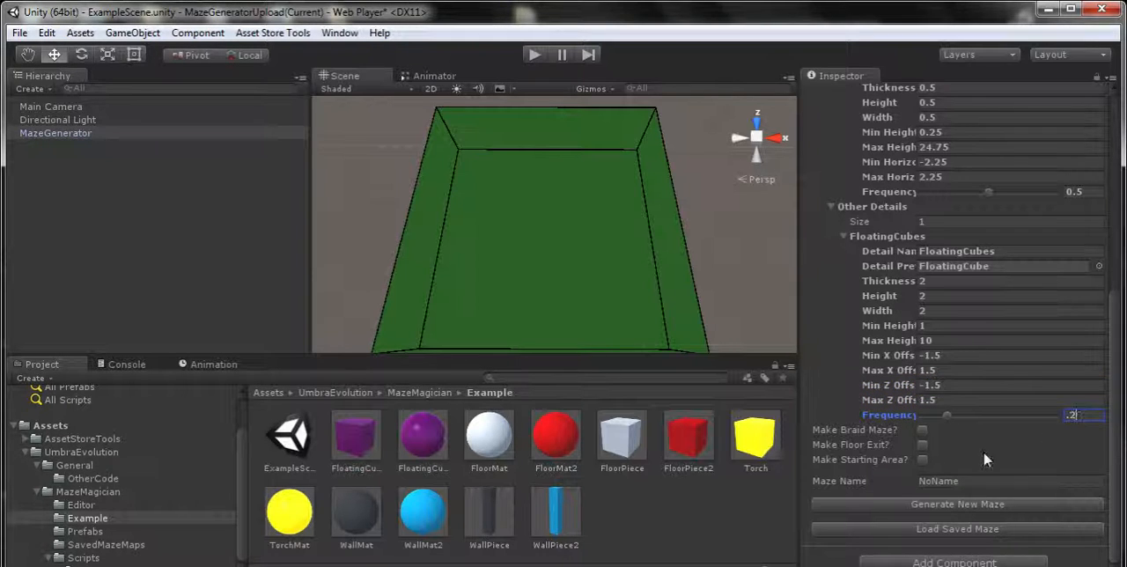
Enable the braid maze option and collapse the Wall Details and Other Details groups
left_click(922, 430)
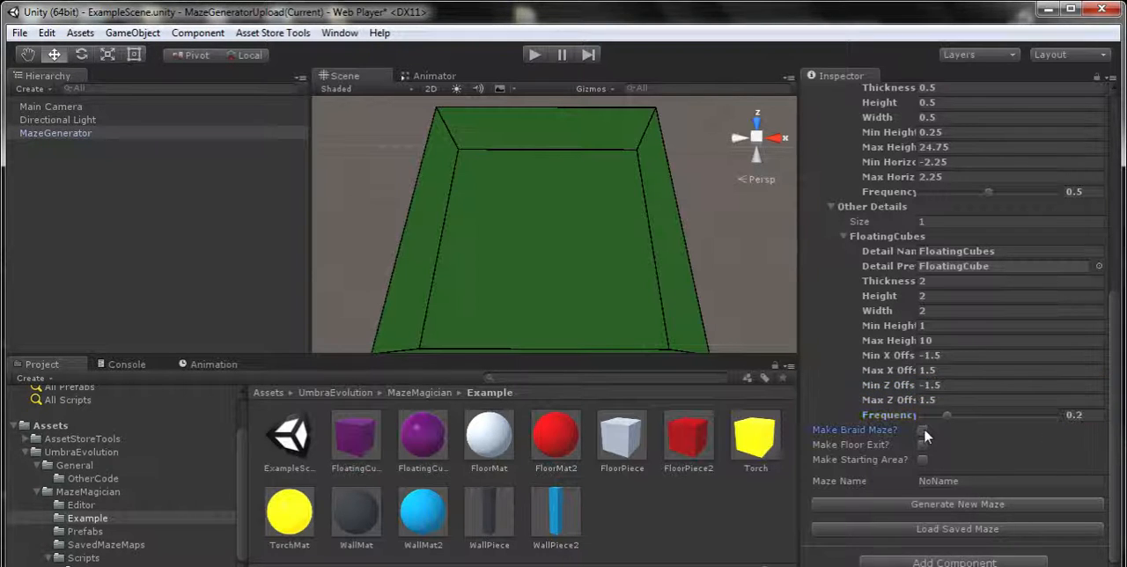
left_click(832, 208)
left_click(832, 221)
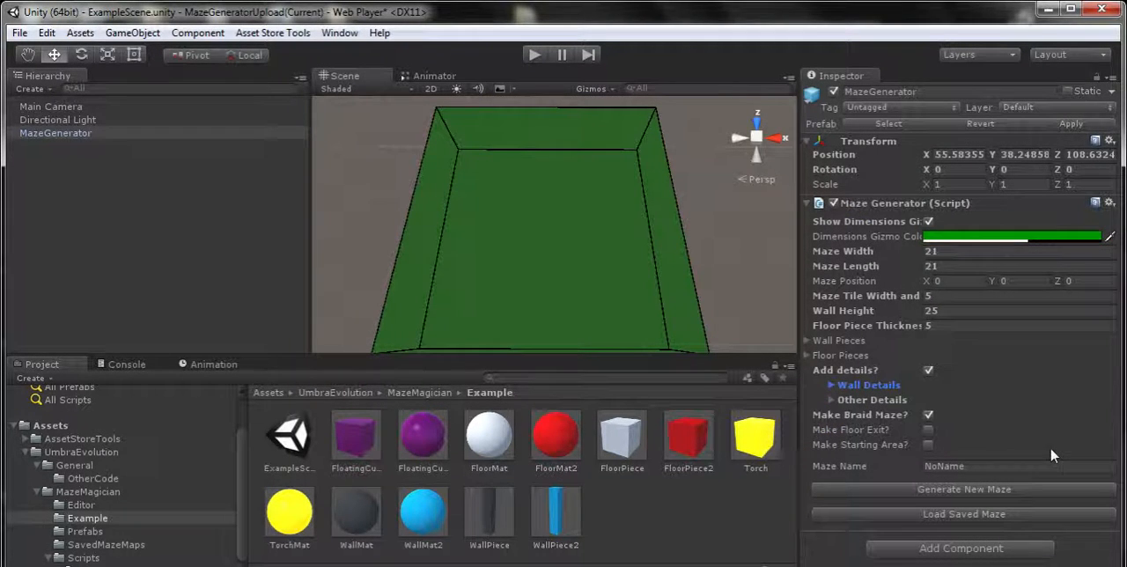
left_click(929, 416)
Enable the floor exit for the maze and set its exit type to Ouside
left_click(928, 430)
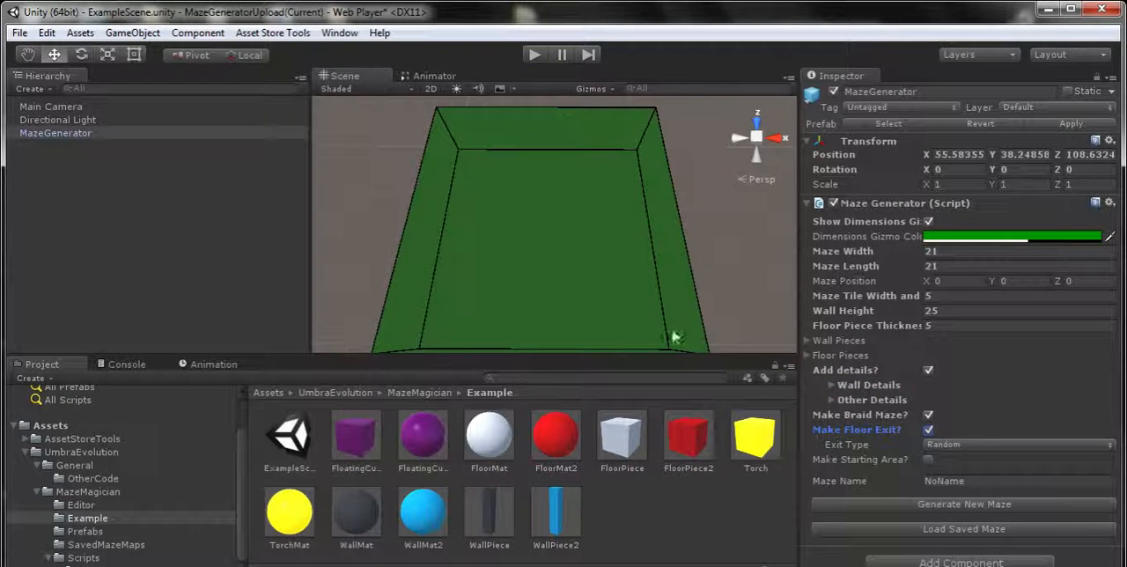
left_click(976, 444)
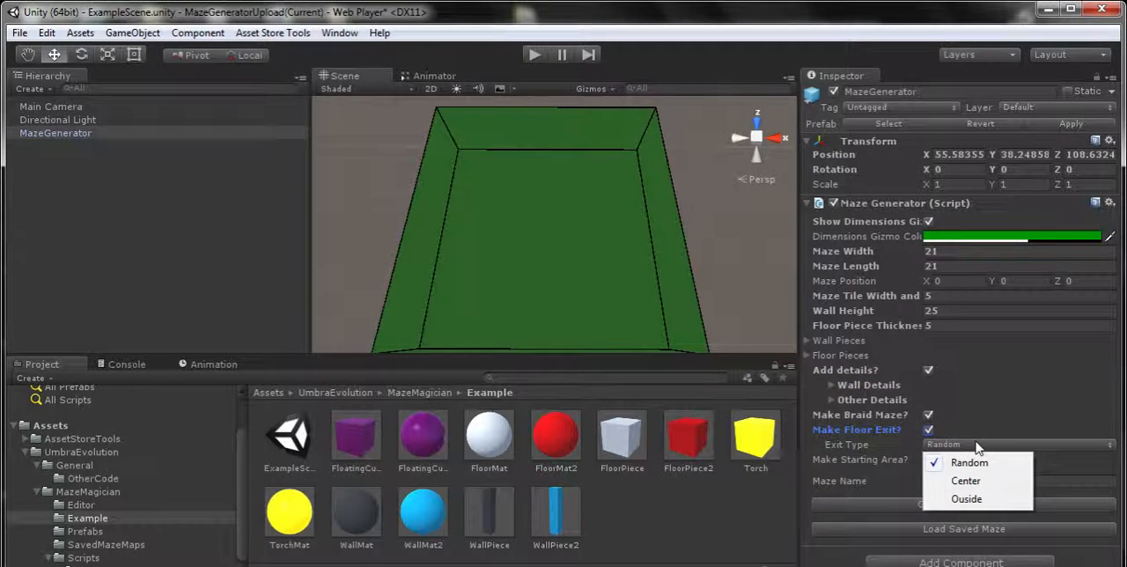
left_click(969, 498)
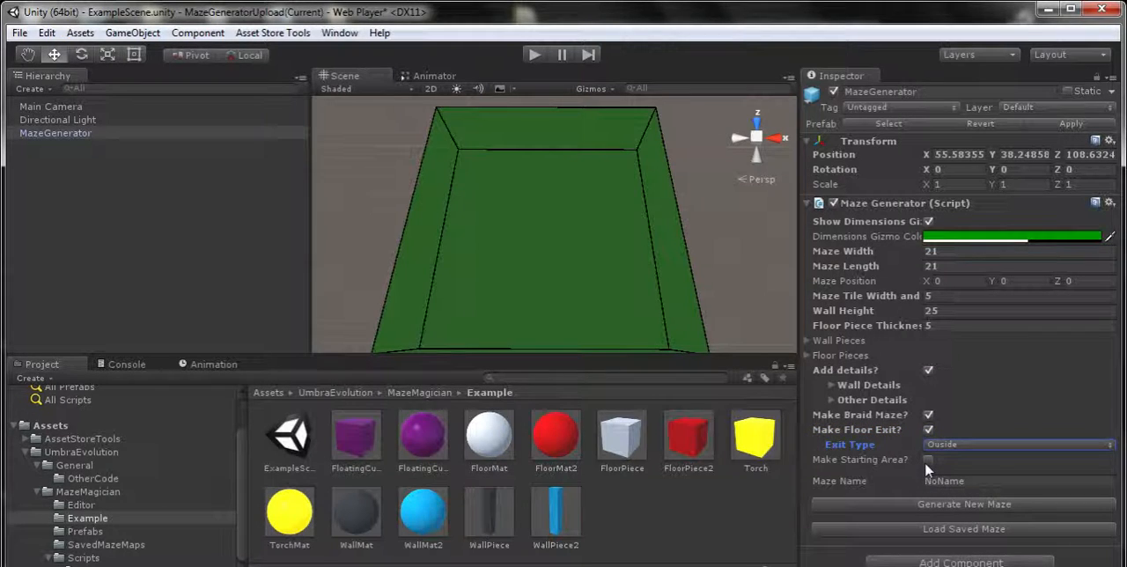
Enable the maze's starting area and set its width and length to 9 each
left_click(928, 459)
scroll(927, 462, "down", 2)
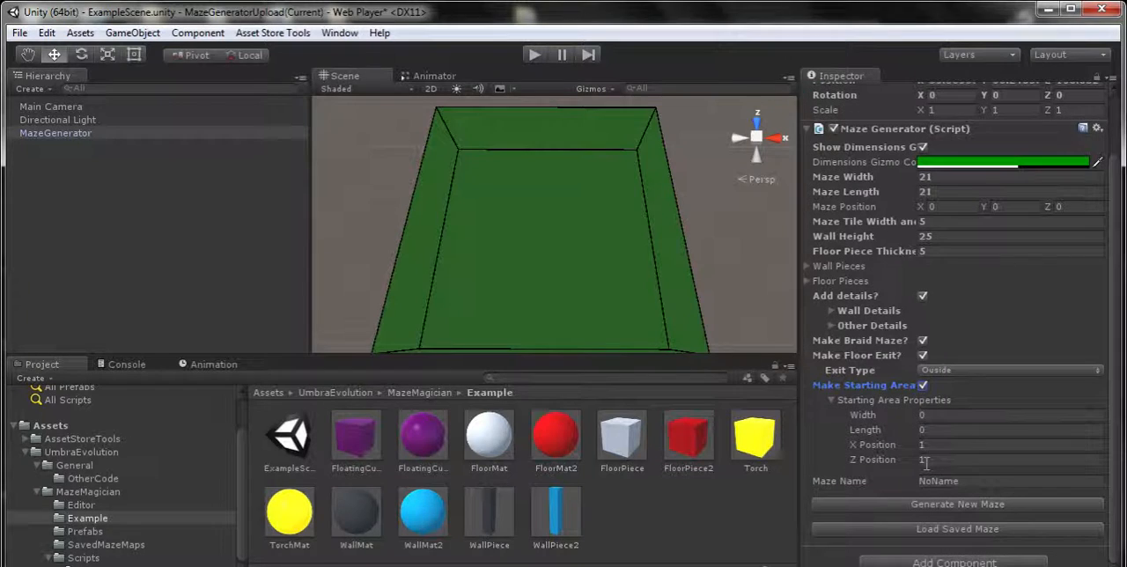
left_click(952, 414)
type("9")
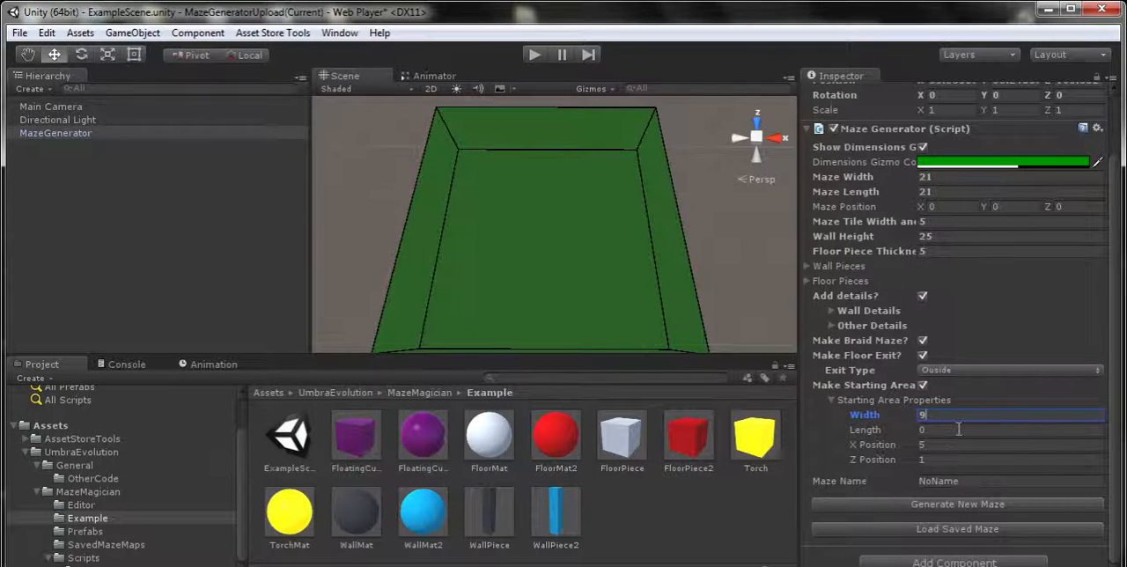
left_click(957, 430)
type("9")
Try a Z position of 100 for the starting area, and set its X and Z positions to 10 each
left_click(942, 456)
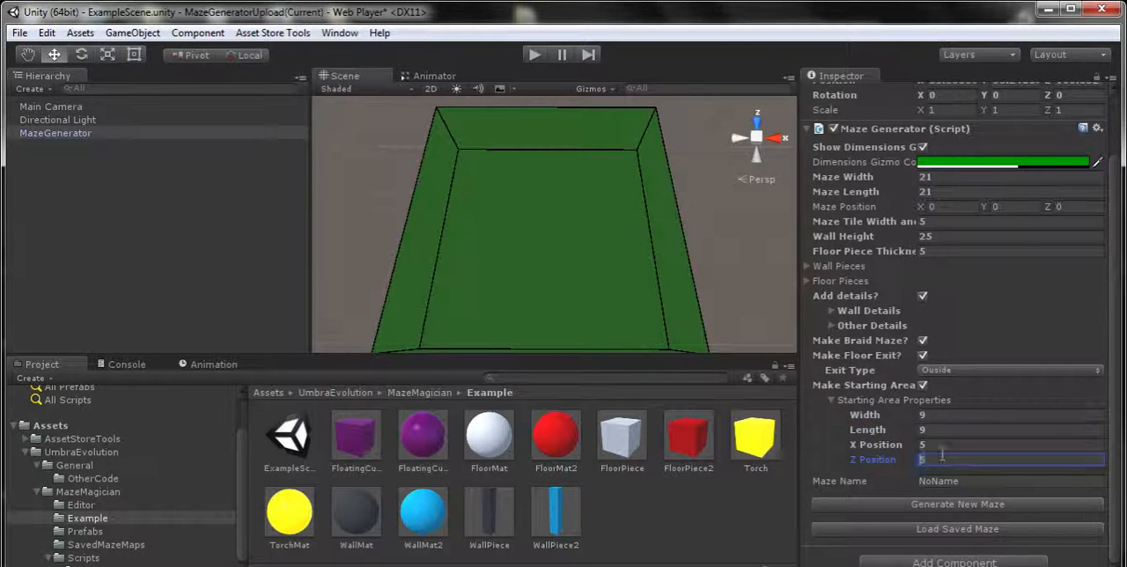
type("100")
left_click(944, 447)
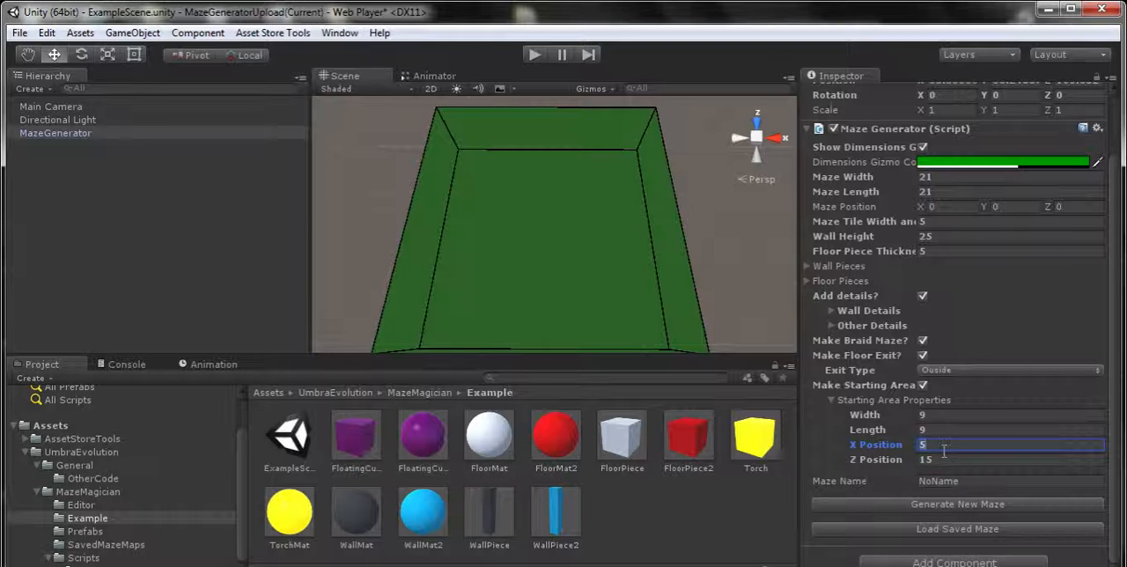
left_click(944, 457)
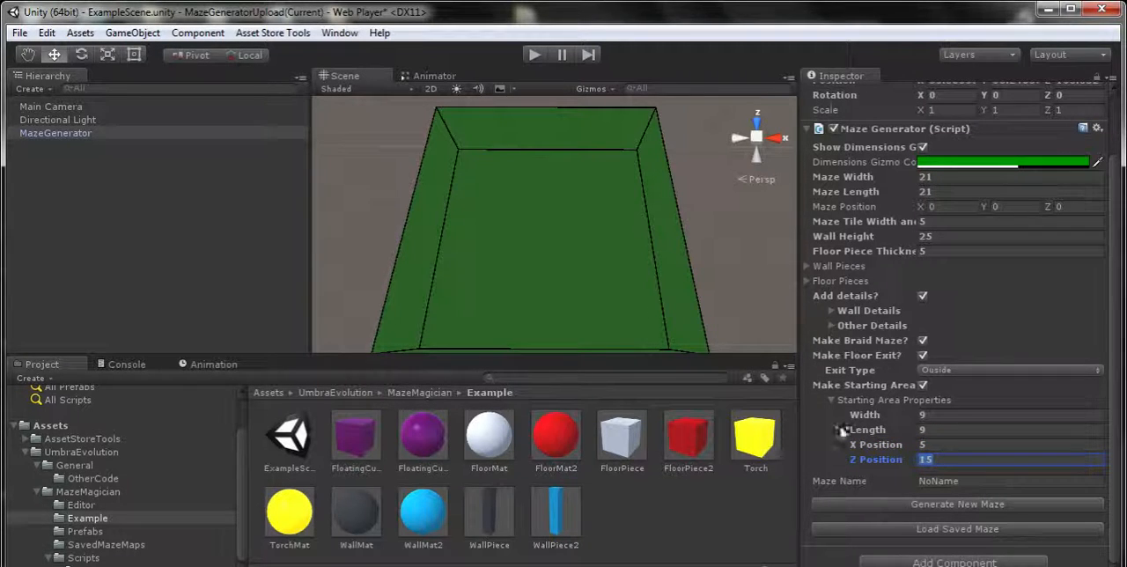
type("10")
left_click(961, 445)
type("10")
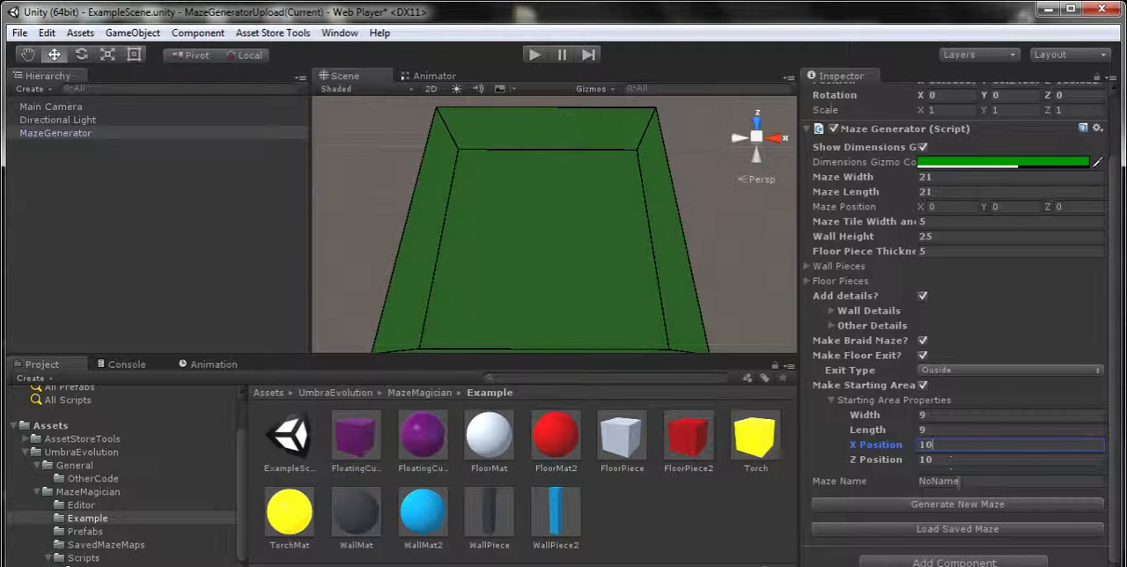
Name the maze Example and generate it with the current settings
left_click(960, 484)
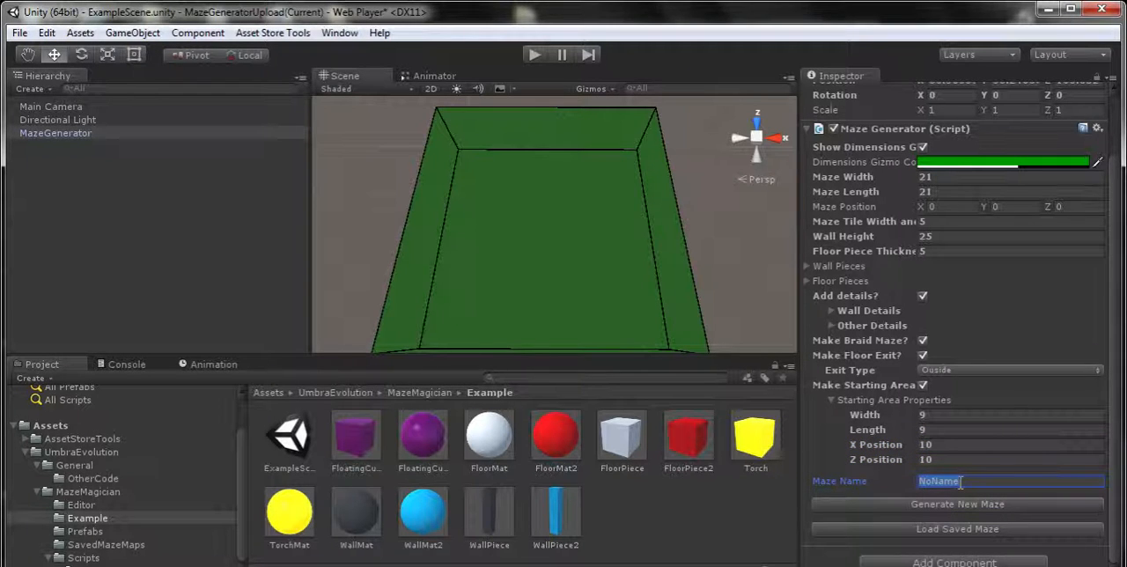
type("Exampl")
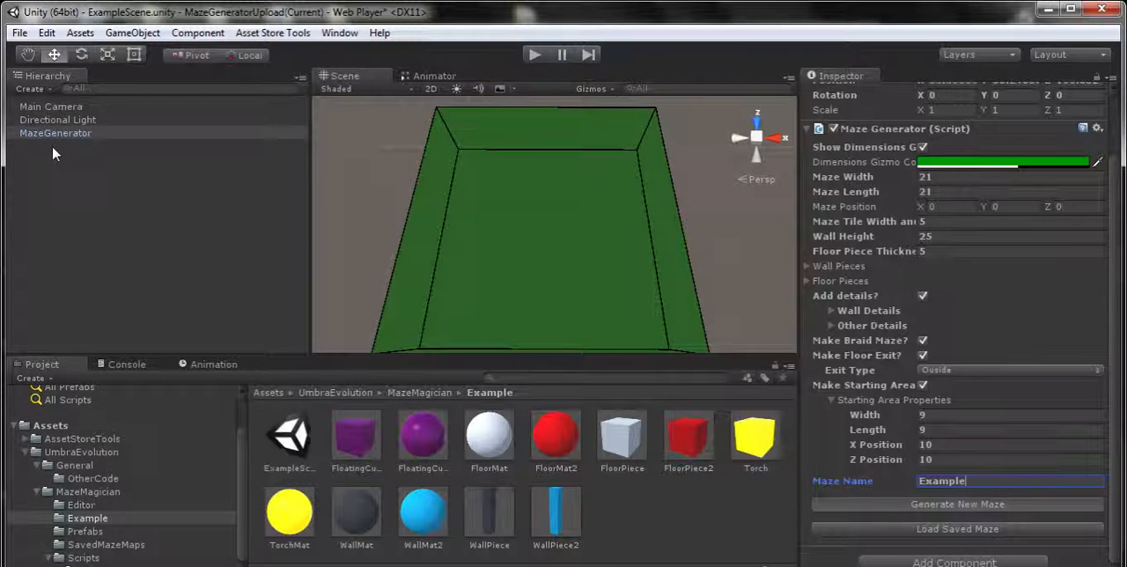
left_click(871, 505)
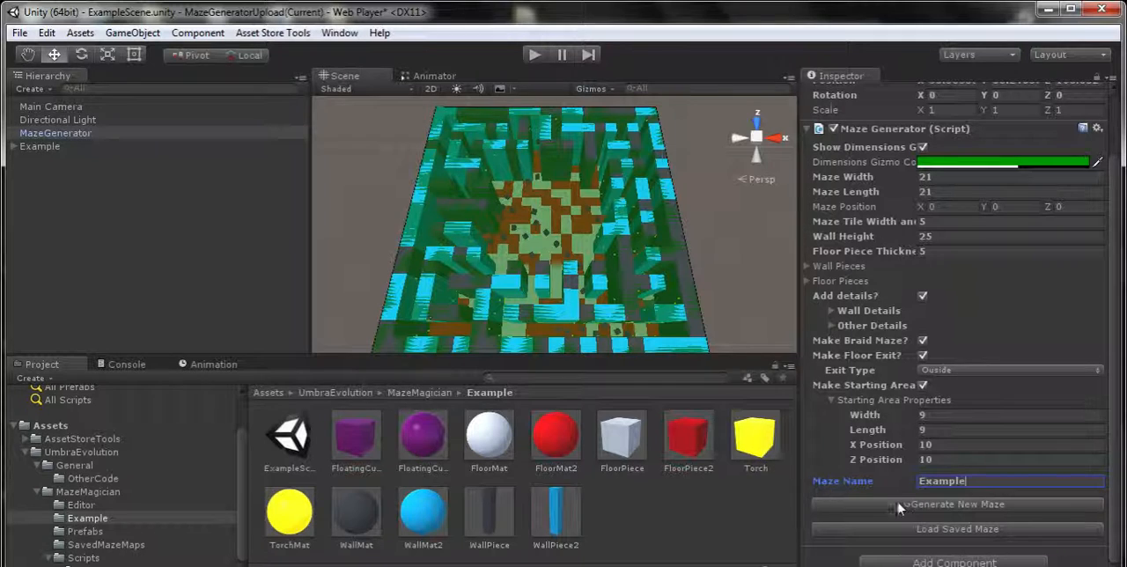
Generate another maze named Example2 and delete it from the scene
type("2")
left_click(966, 505)
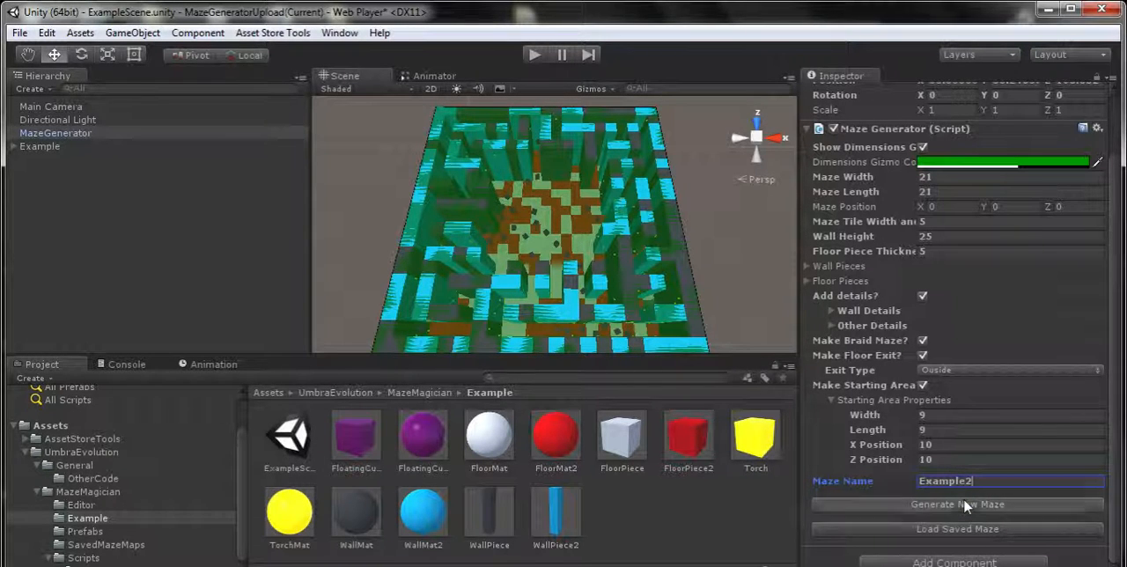
left_click(35, 160)
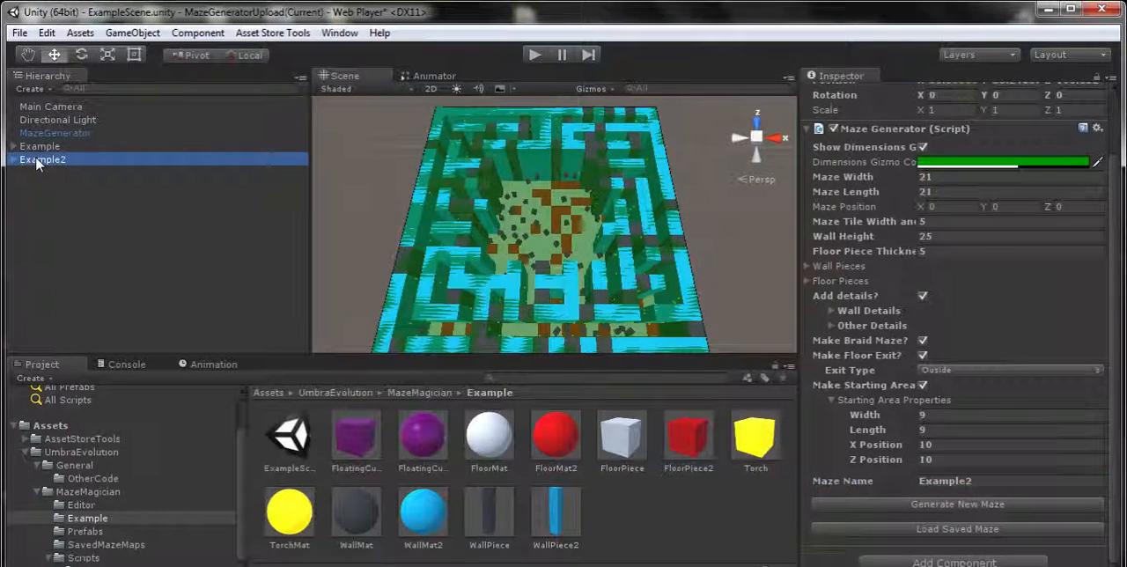
key("Delete")
Save the generated Example maze as a MazeMap file named Example in SavedMazeMaps
left_click(40, 146)
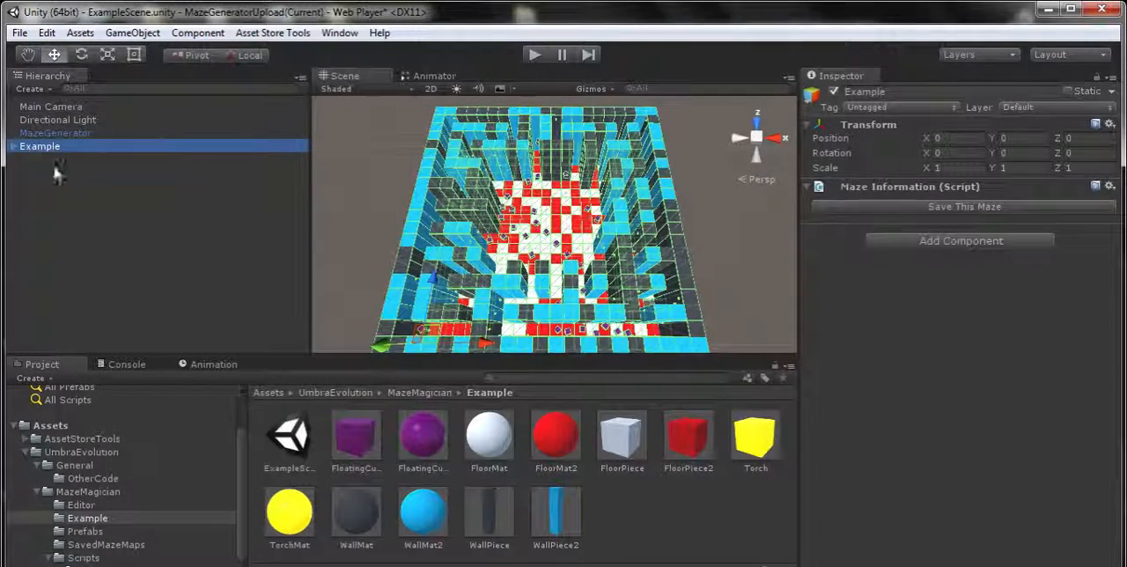
left_click(900, 210)
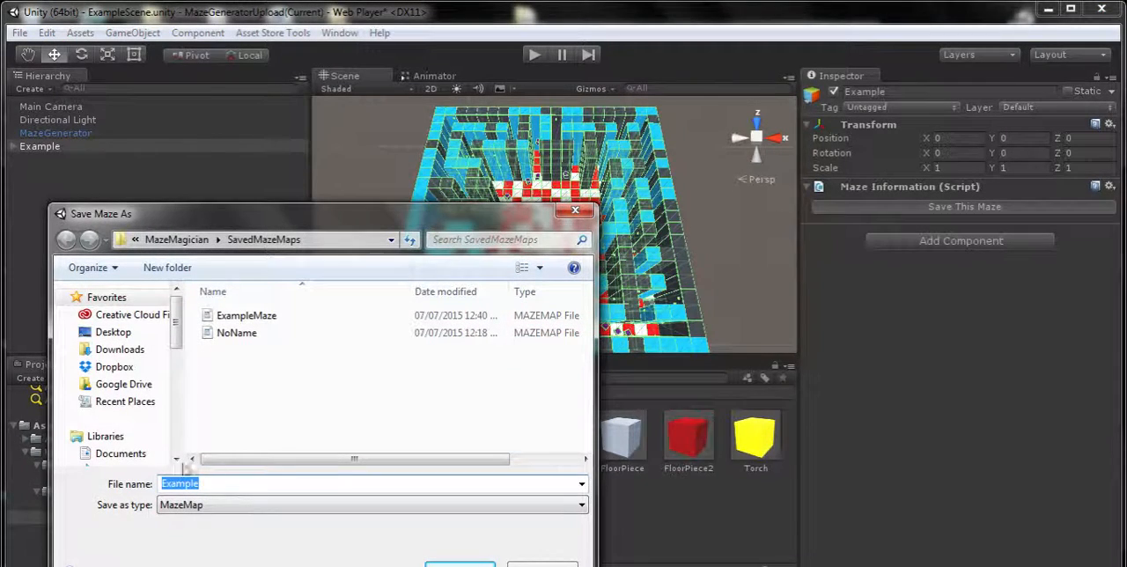
key("Return")
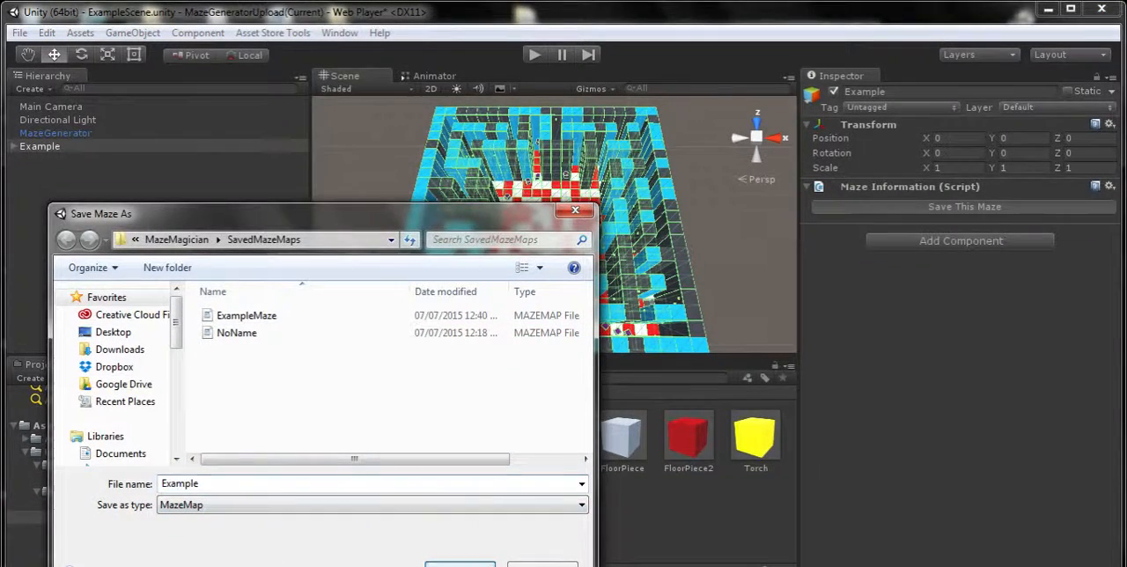
Load the saved Example maze map through the MazeGenerator, keeping Example2 as the maze name
left_click(55, 133)
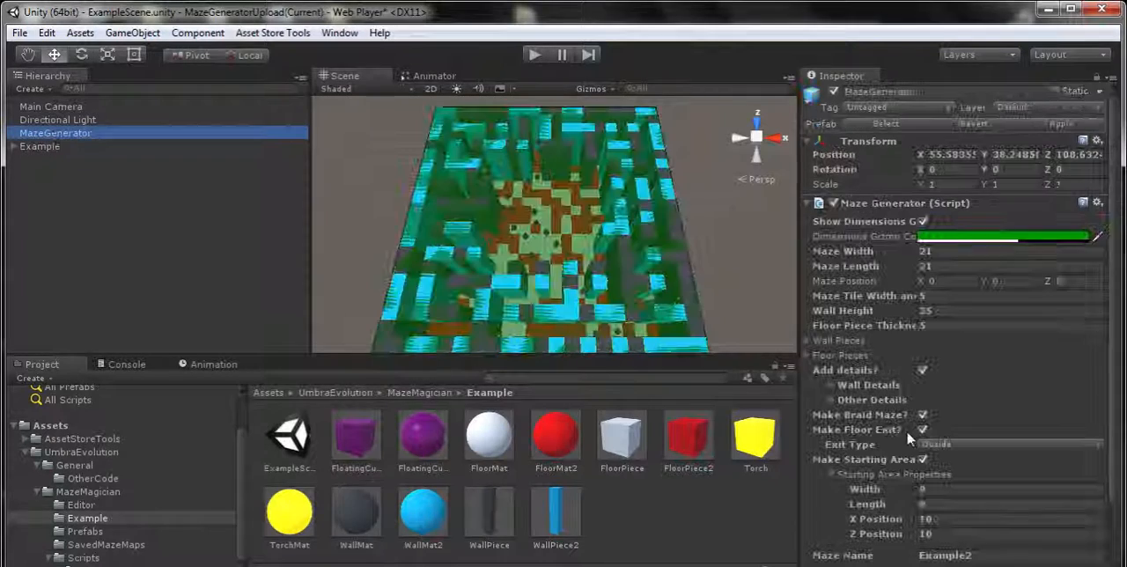
scroll(975, 487, "down", 2)
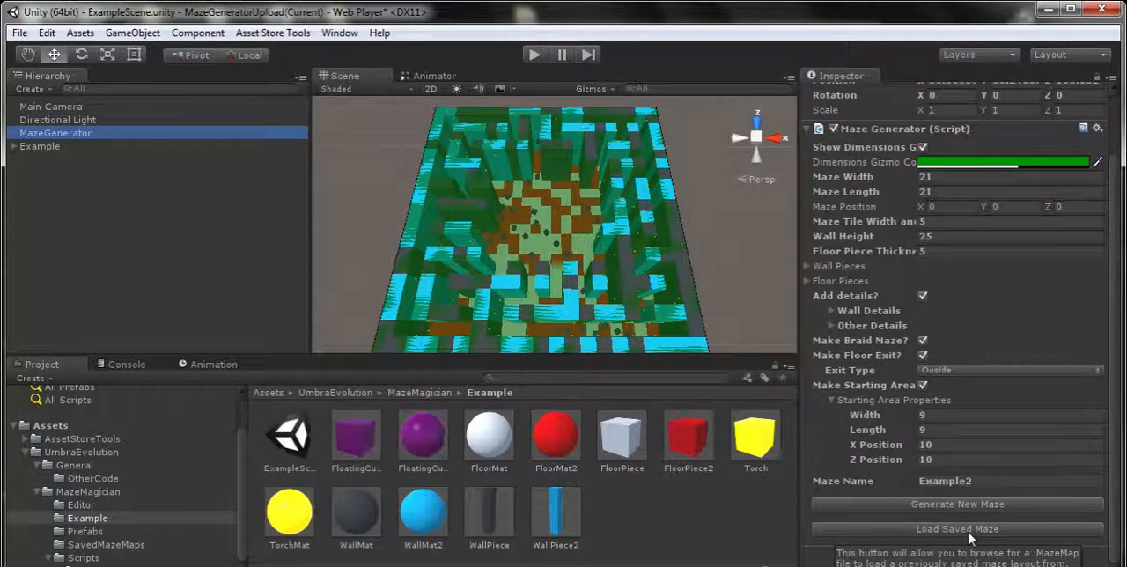
left_click(968, 530)
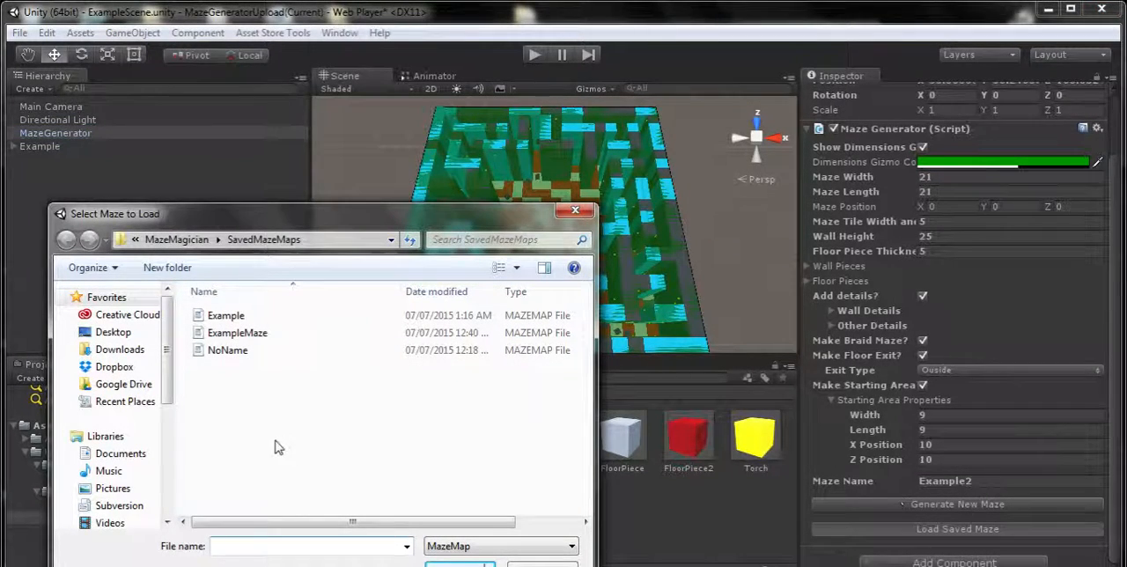
double_click(242, 317)
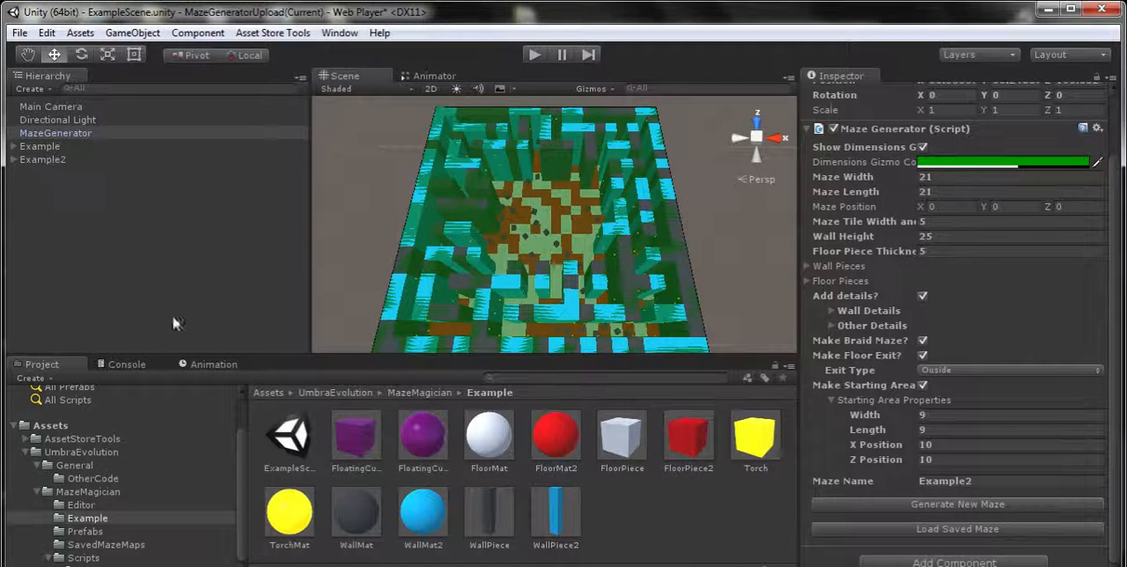
Move the Example2 maze about 110 units along X beside the Example maze, and undo the move
left_click(55, 161)
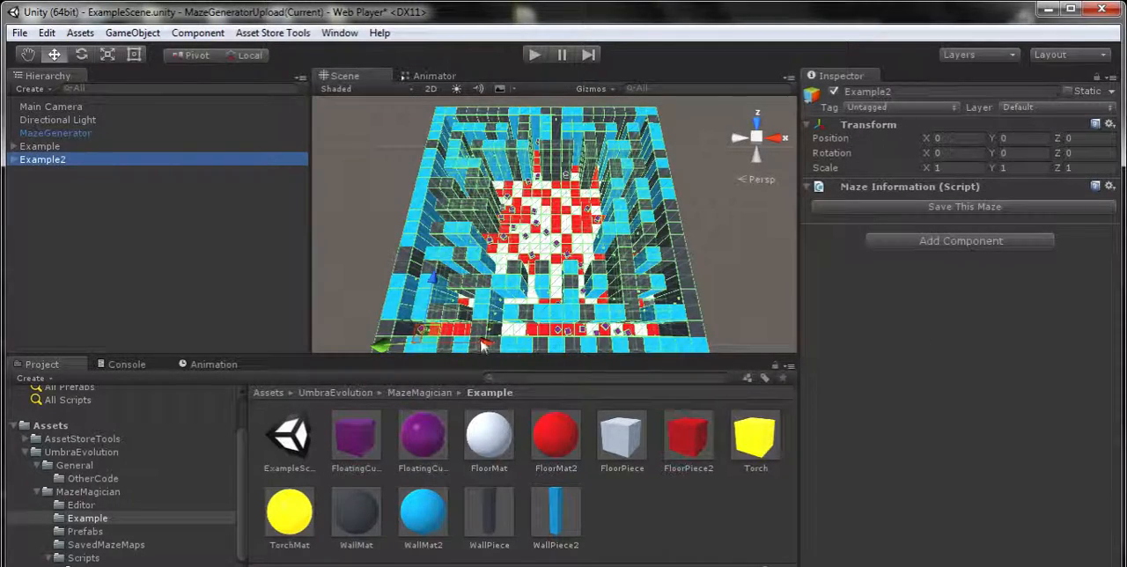
left_click_drag(486, 342, 753, 345)
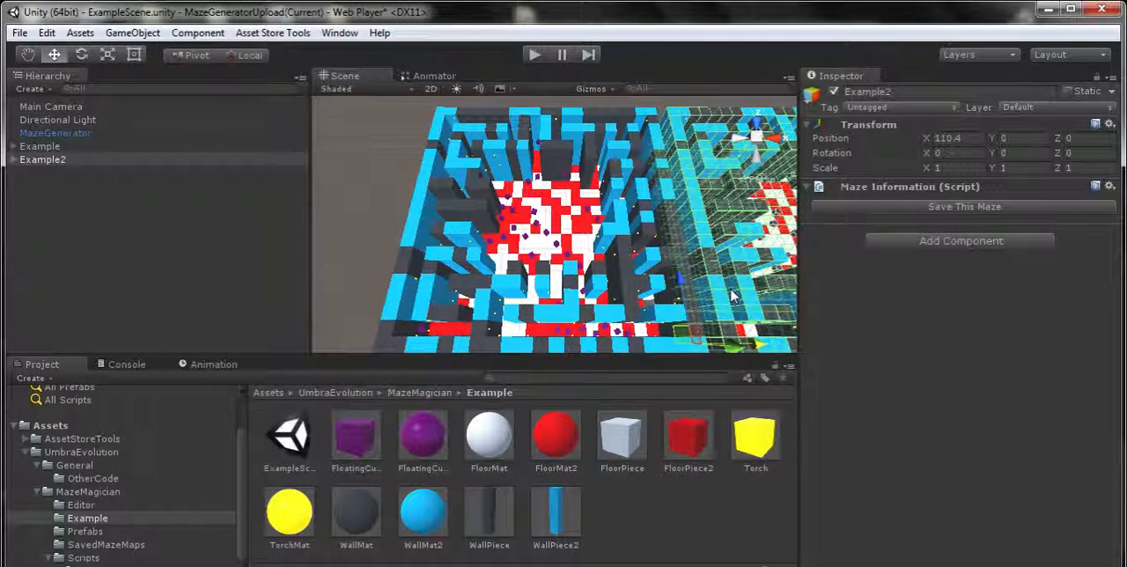
key("ctrl+z")
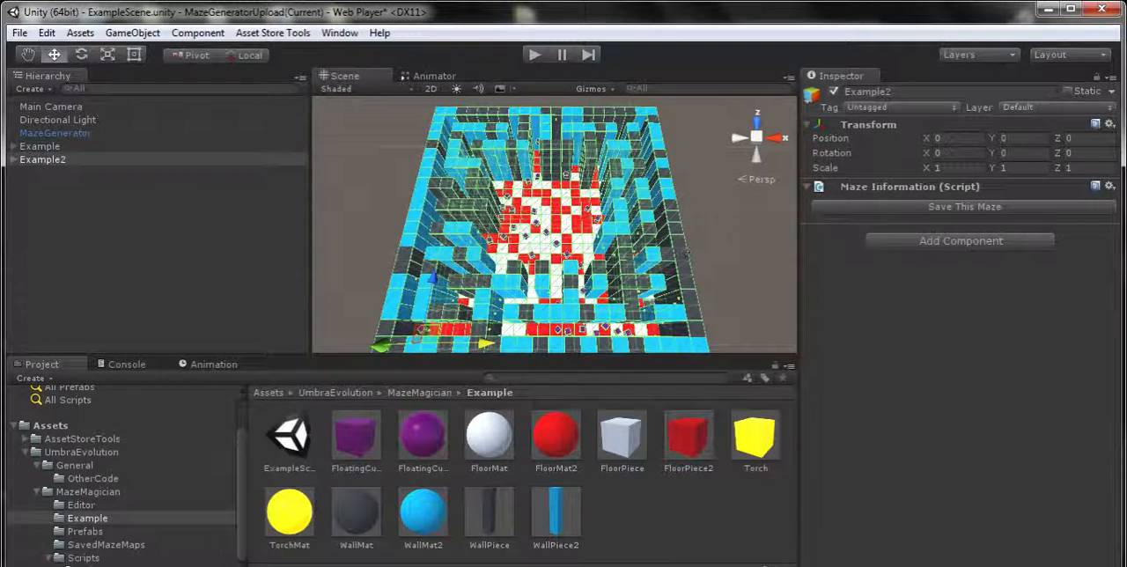
Review the MazeGenerator's maze settings, from its dimensions to the starting area properties
left_click(95, 134)
scroll(1030, 397, "down", 2)
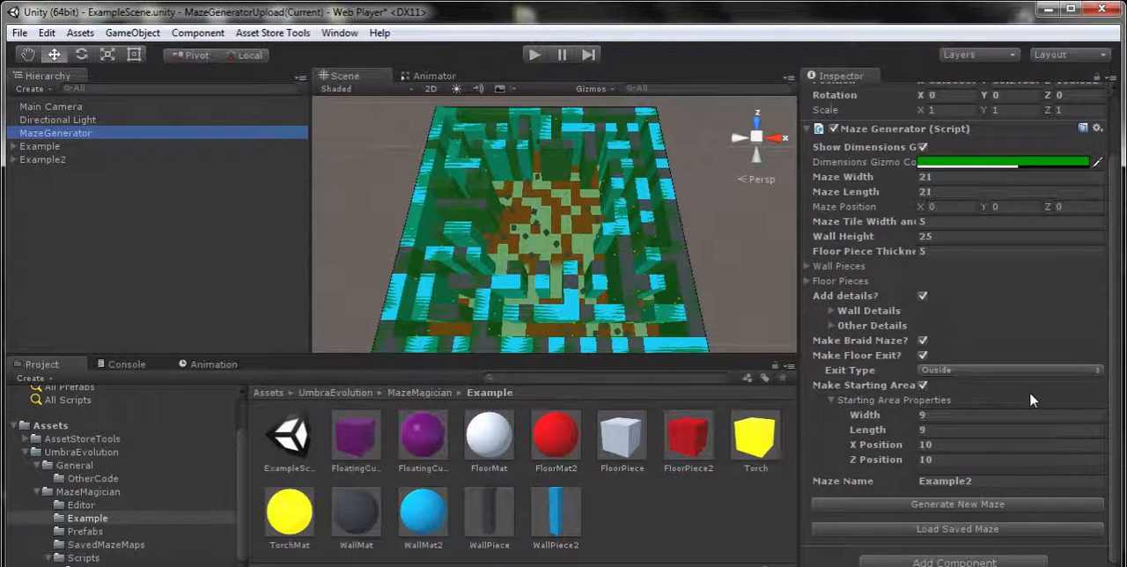
scroll(1030, 391, "up", 2)
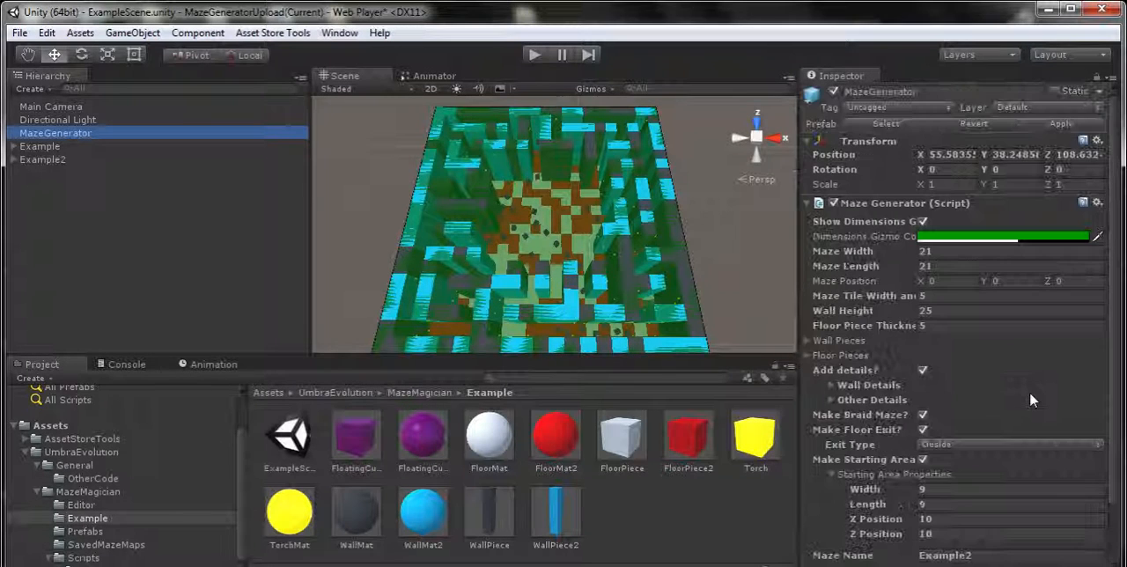